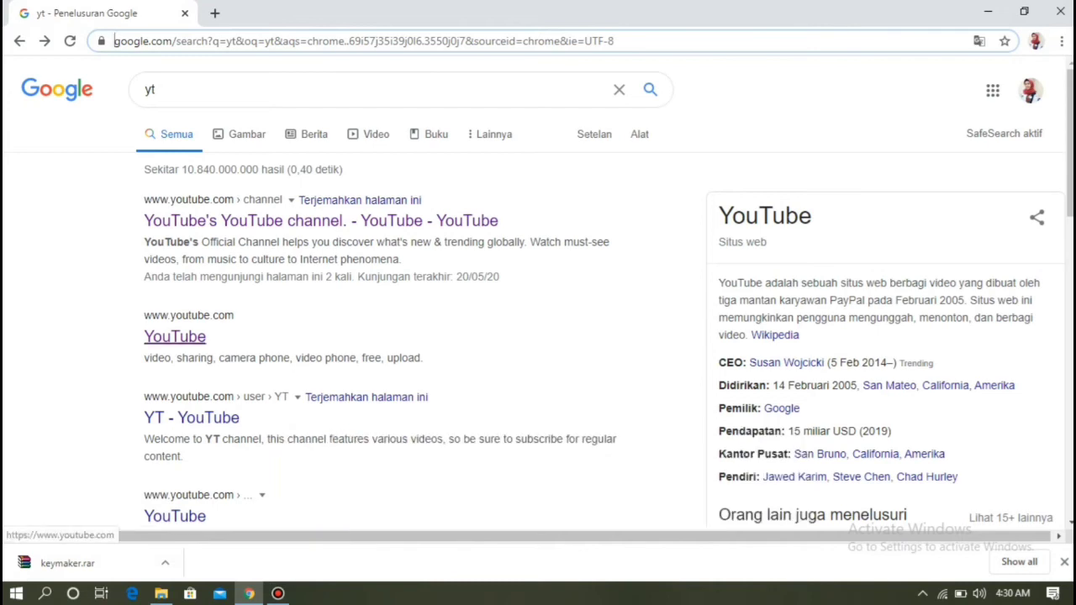
- Open YouTube from the Google search results for 'yt'
click(175, 336)
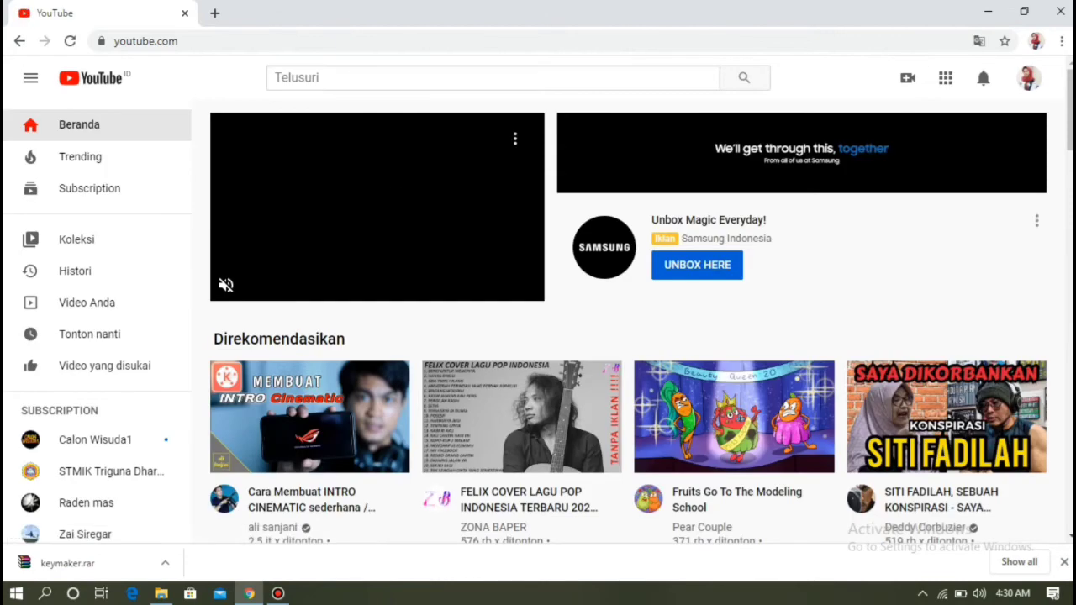
click(1029, 78)
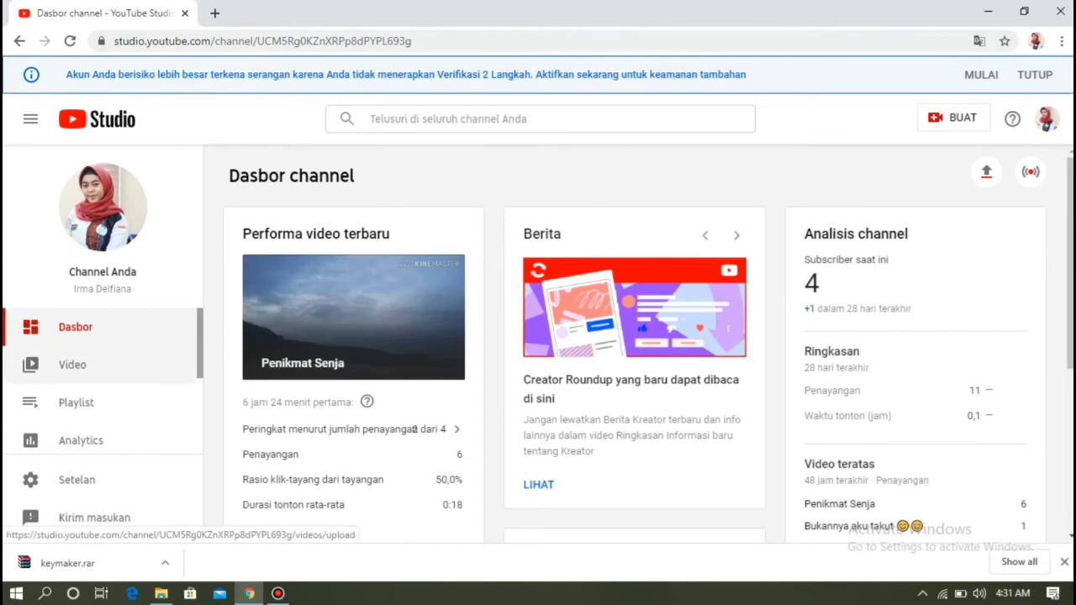
- From the channel's Video list, choose BUAT > Upload video and bring up the PILIH FILE picker
click(73, 365)
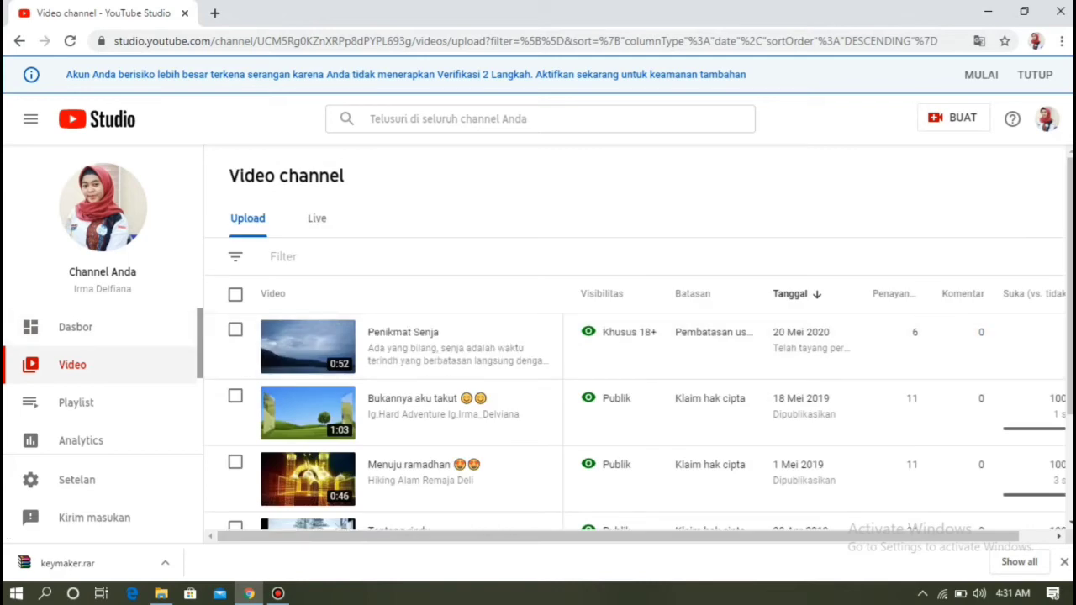
click(953, 117)
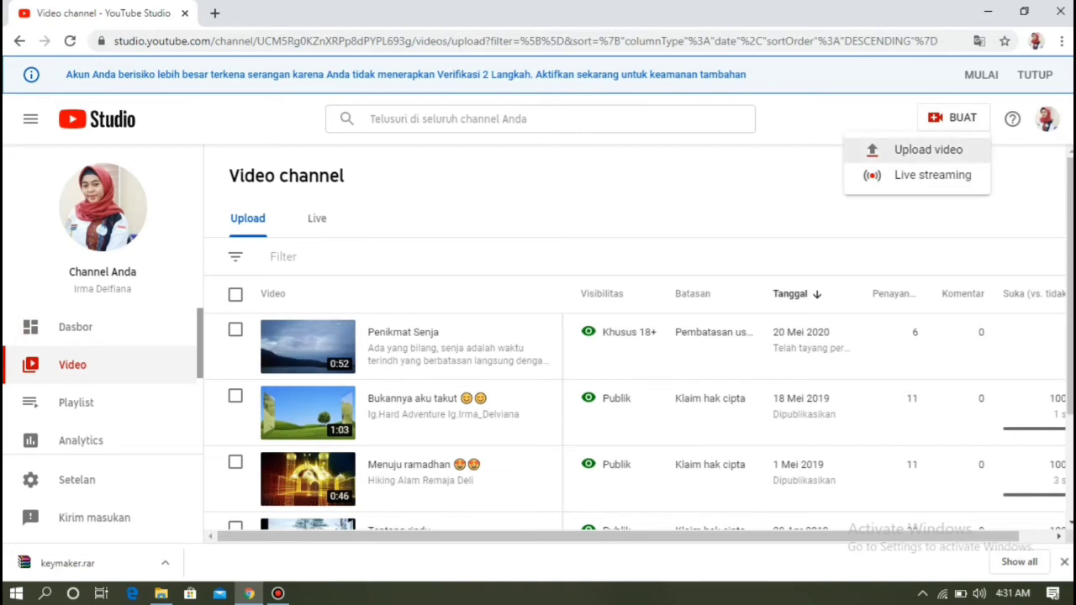
click(925, 150)
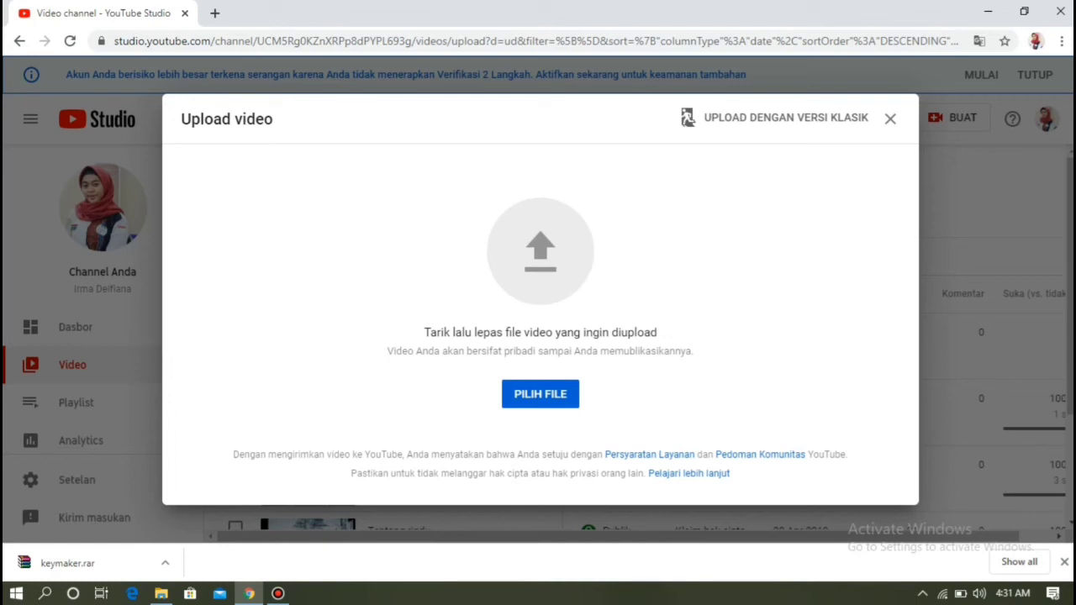
click(561, 394)
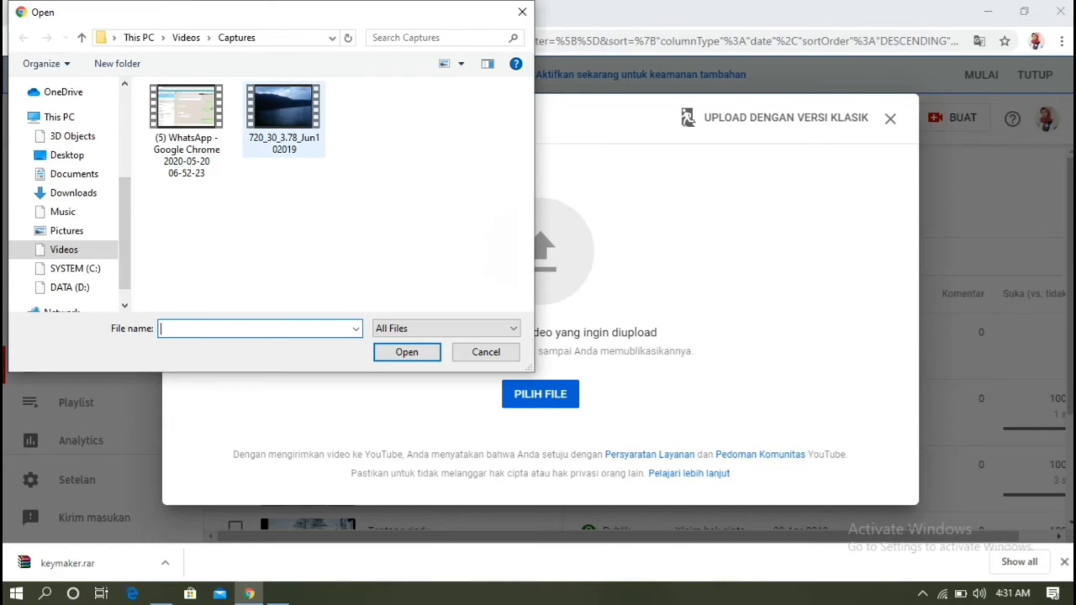
- Upload 720_30_3.78_Jun102019.mp4 from the Captures folder
click(283, 119)
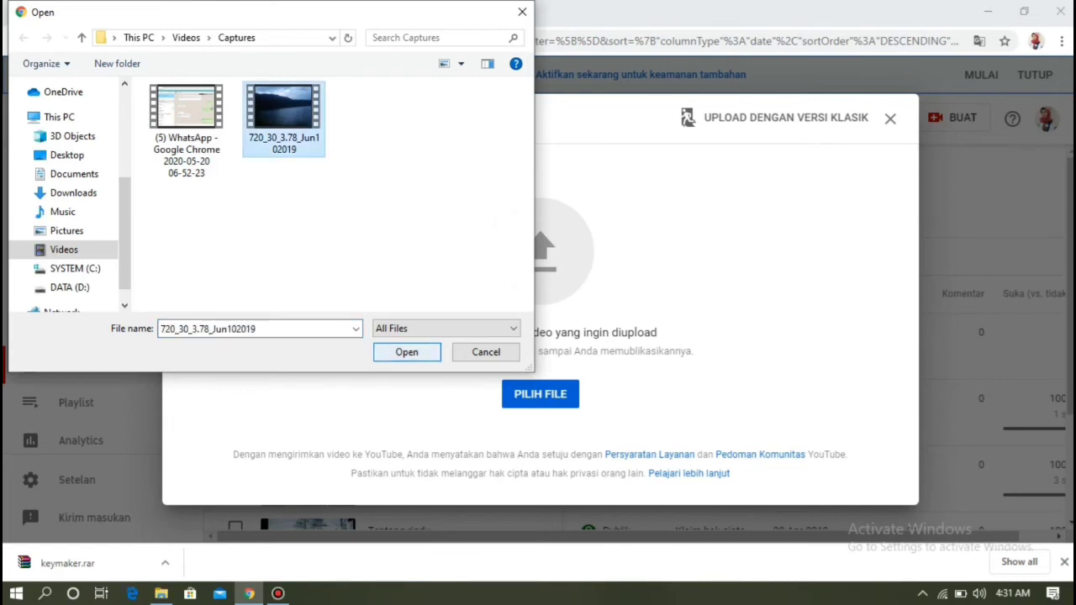
click(406, 351)
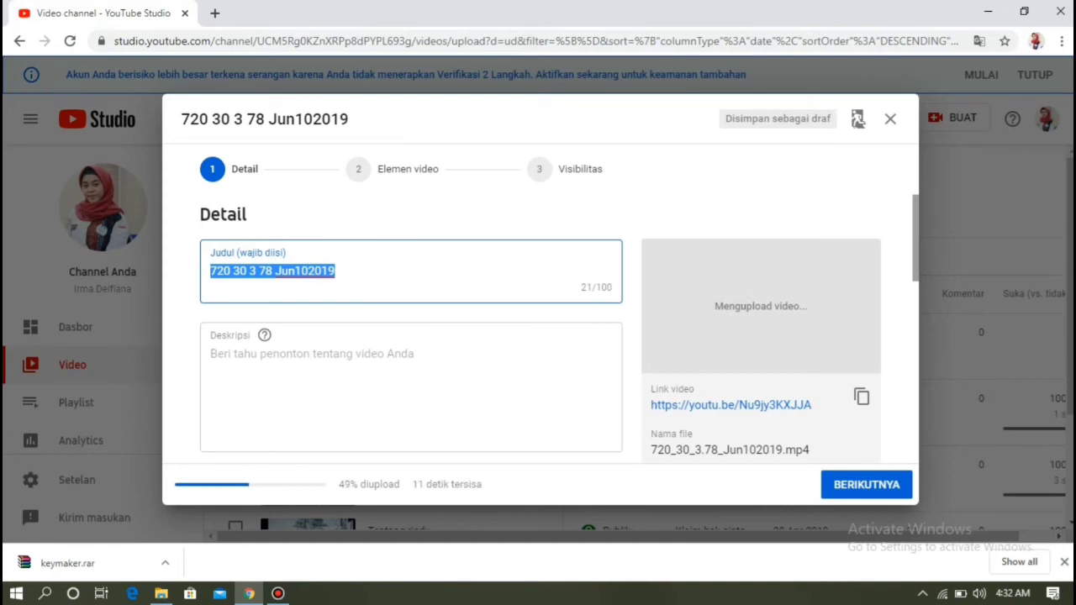
- Replace the default video title with 'Pemandangan sumatera utara'
click(336, 271)
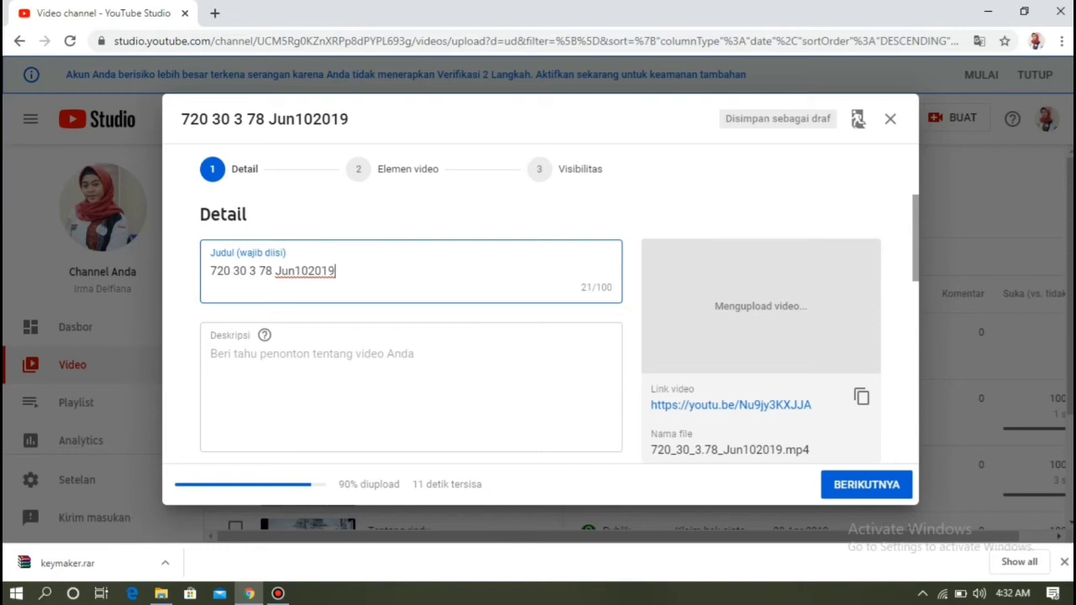
key(ctrl+a)
key(BackSpace)
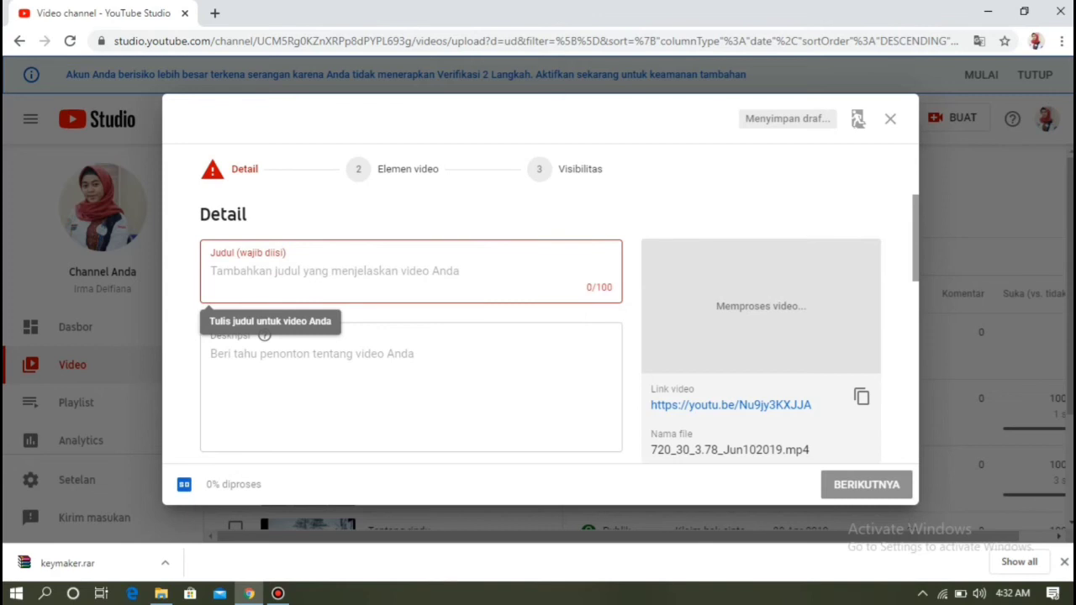
text(P)
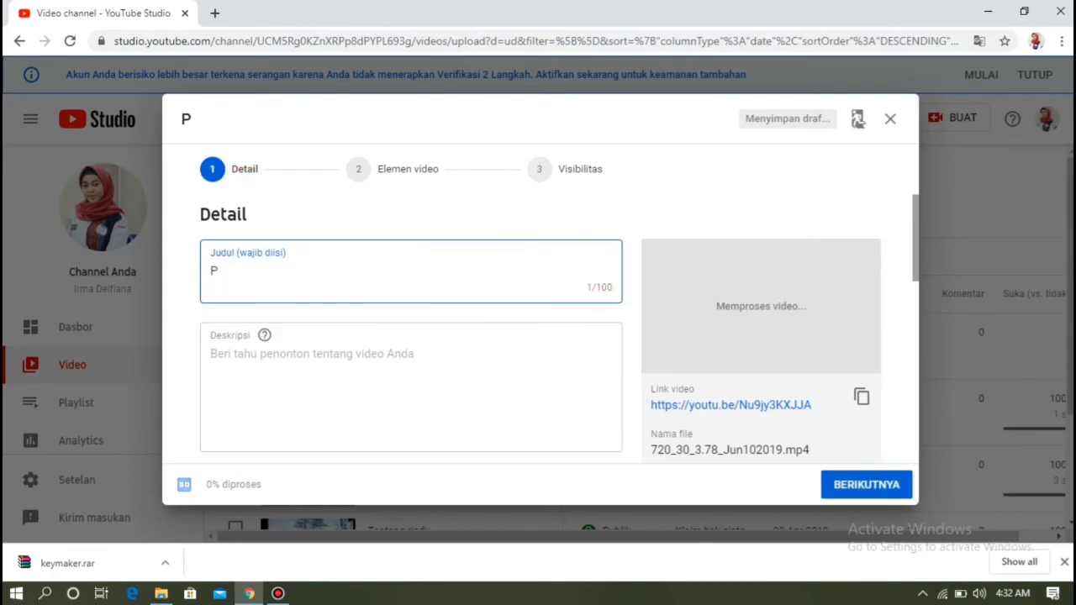
text(emangda)
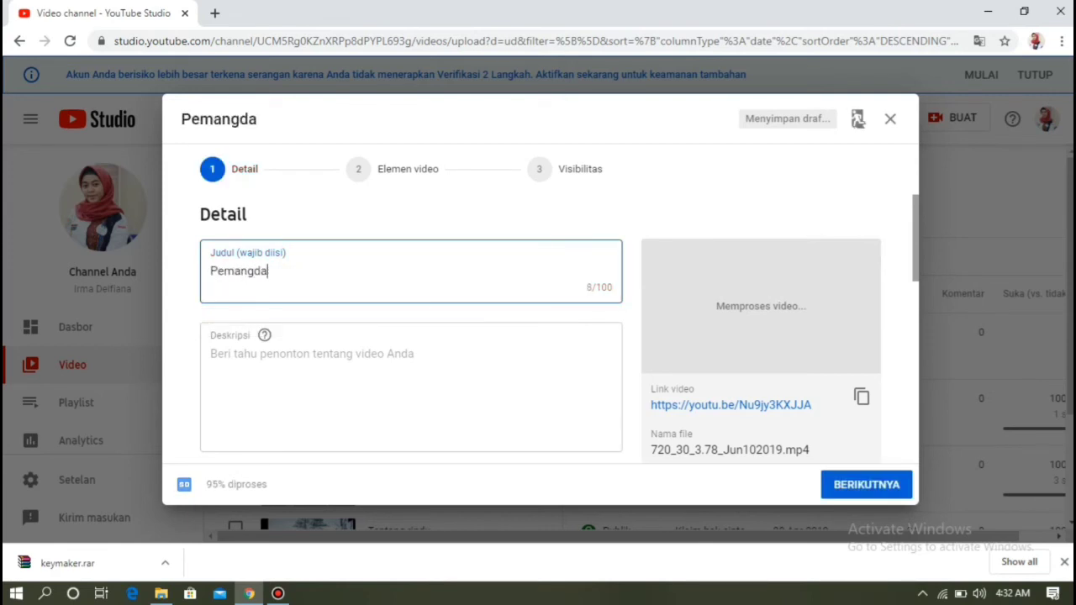
text(ng)
key(BackSpace)
key(BackSpace)
key(BackSpace)
key(BackSpace)
key(BackSpace)
text(dangan)
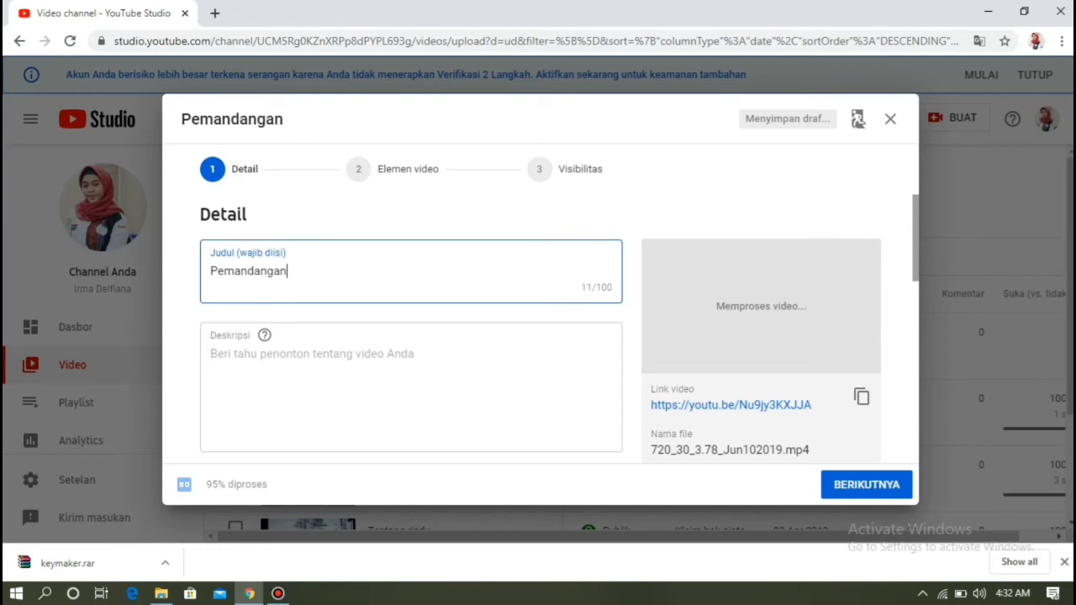
text( su)
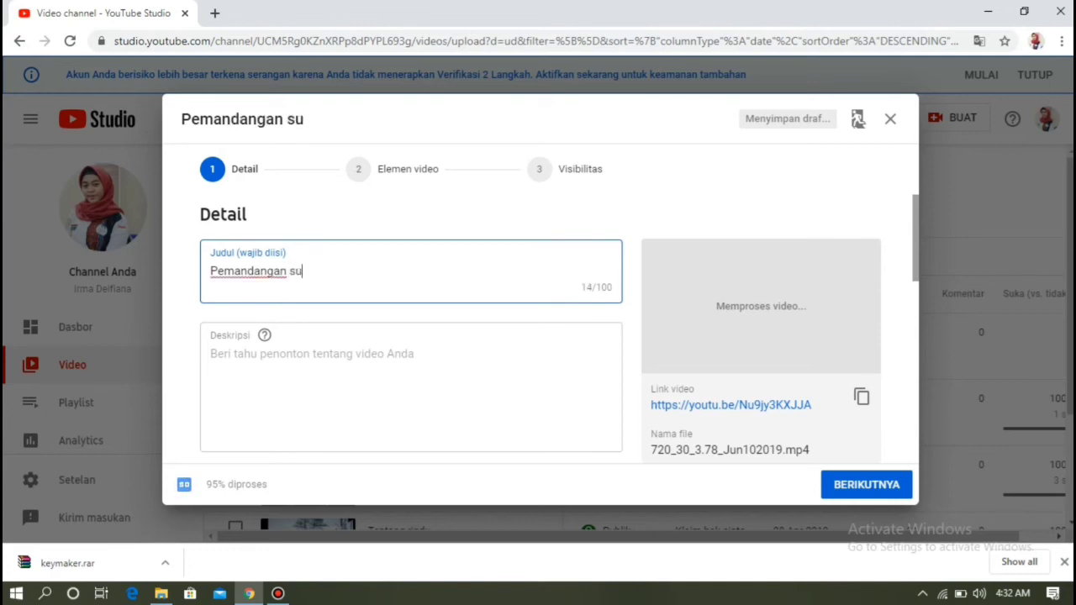
text(matera )
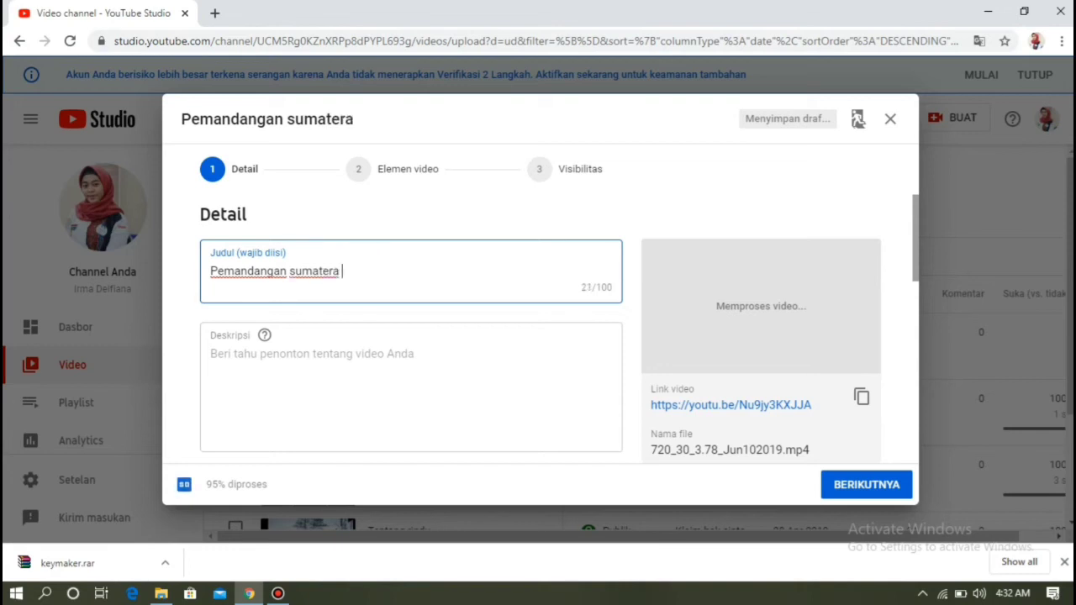
text(utara)
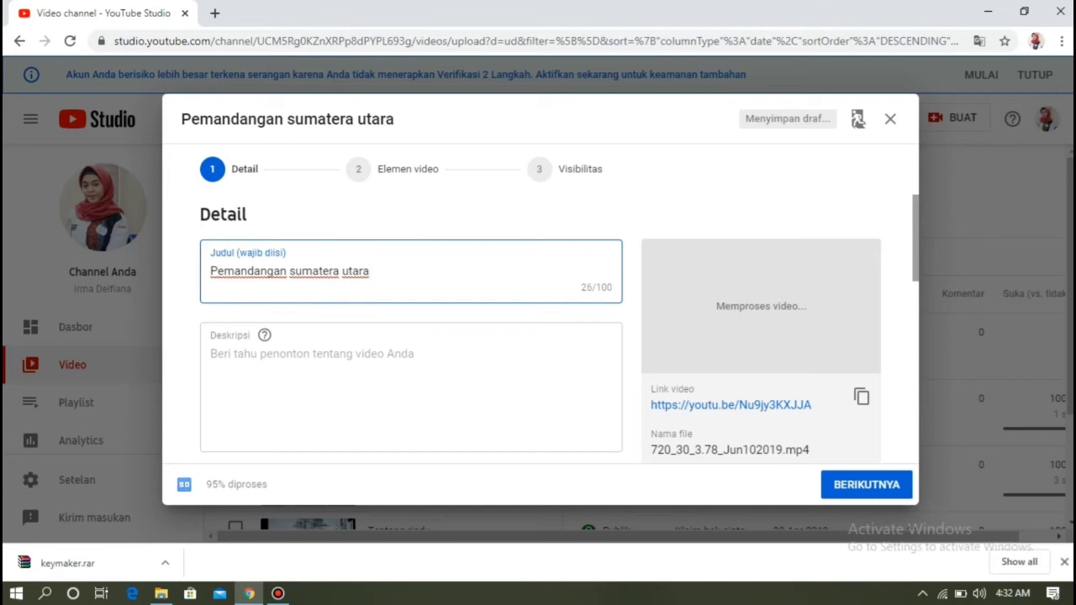
- Set the video description to '#explore'
click(312, 354)
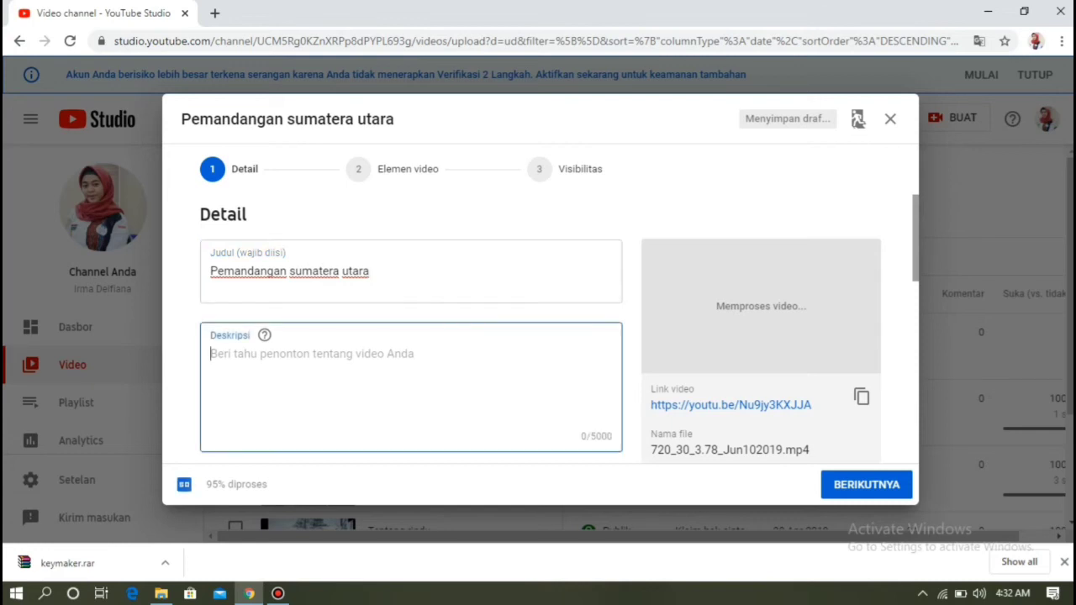
text(e)
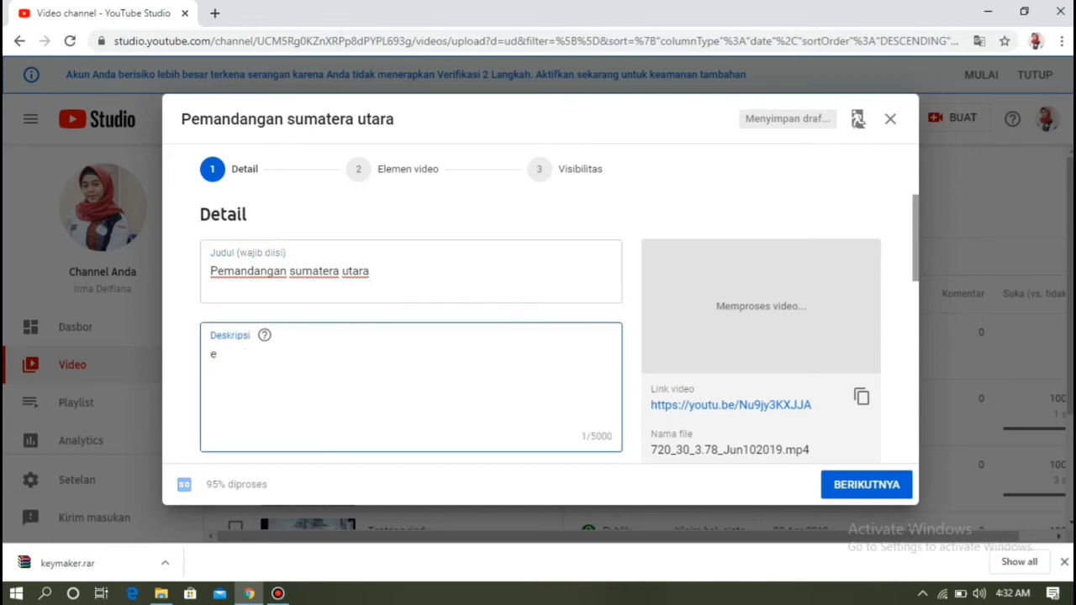
key(BackSpace)
text(#explore)
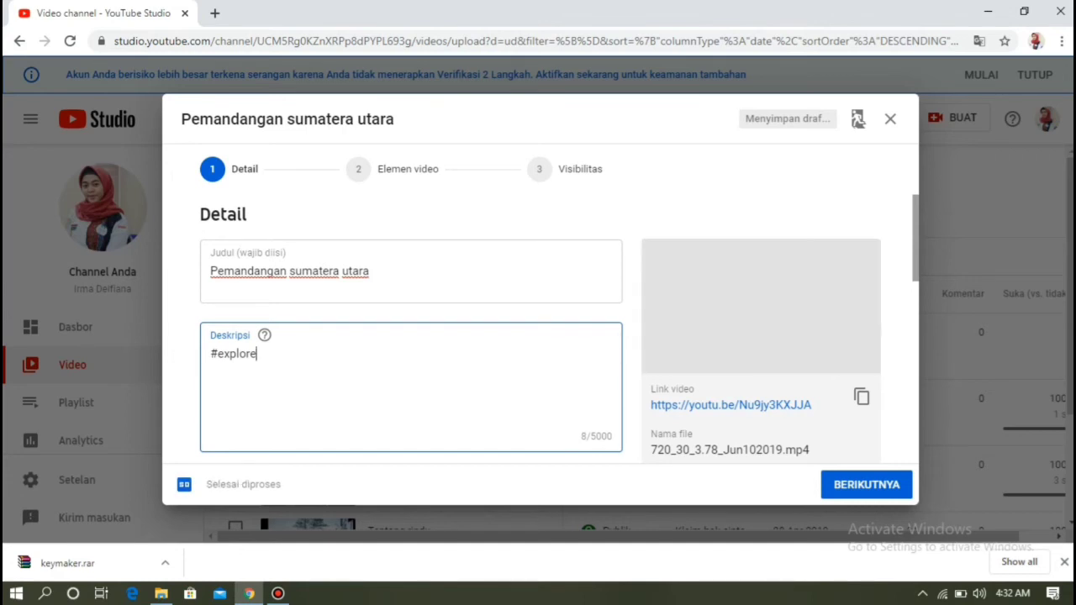
- Mark the video 'Tidak, video ini tidak dibuat untuk anak-anak', leave age restriction off, and continue
scroll(547, 336, down, 3)
scroll(546, 336, down, 3)
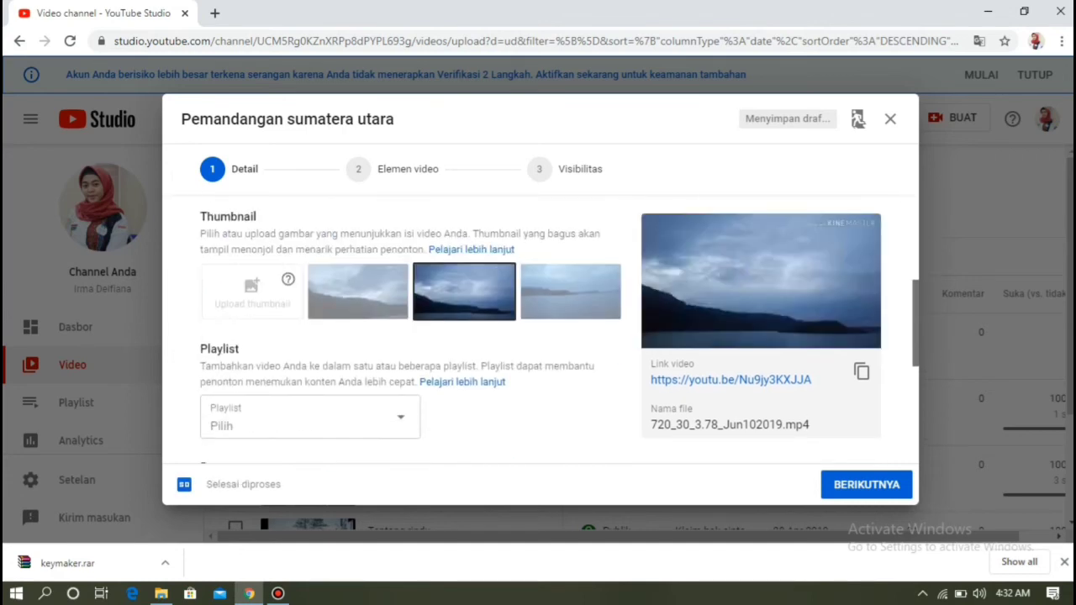
scroll(547, 337, down, 1)
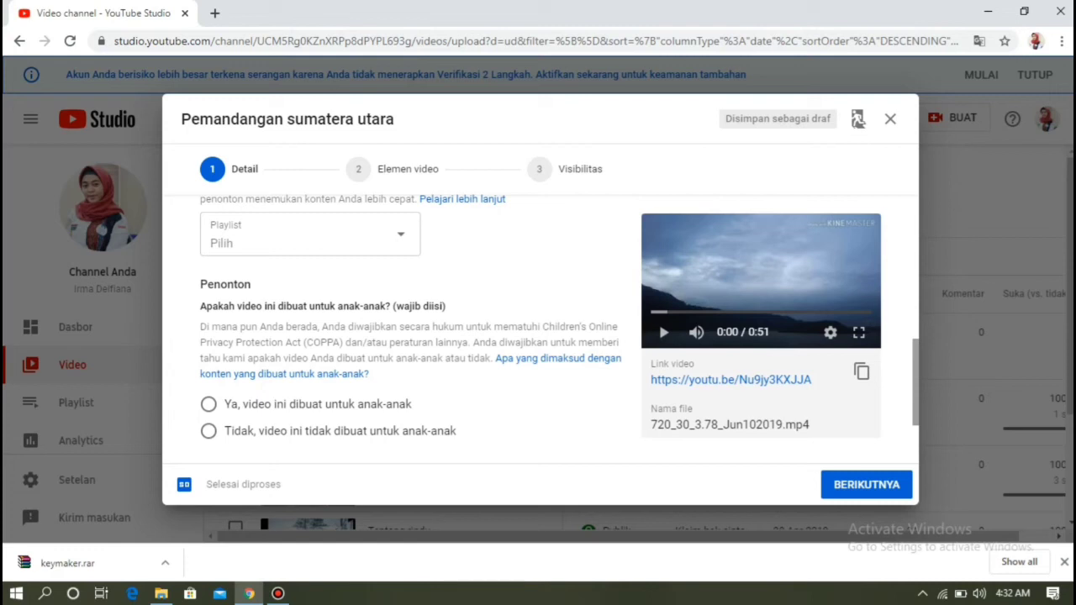
click(208, 431)
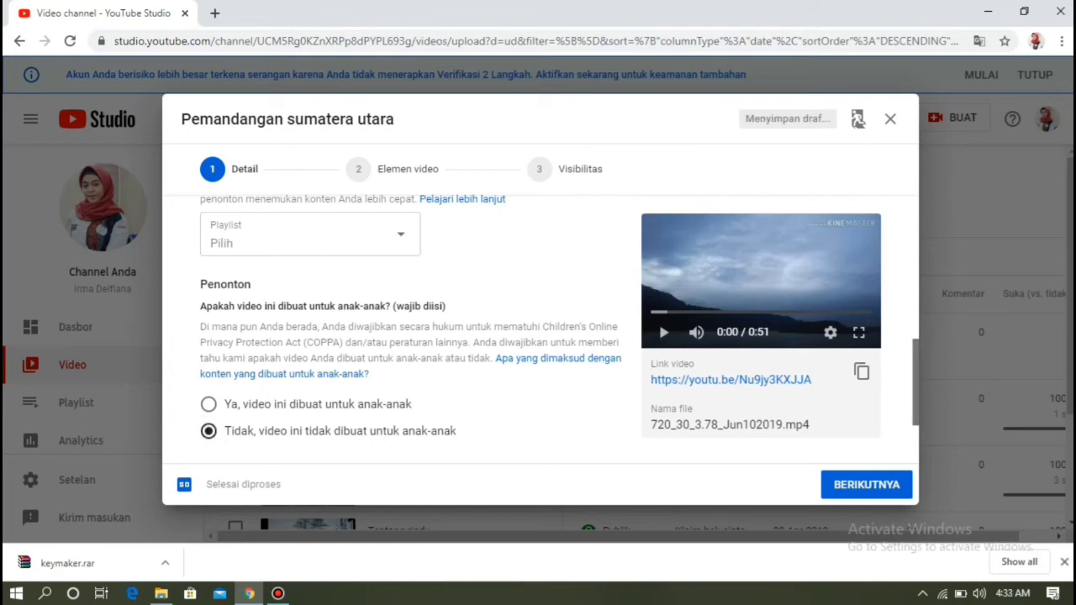
scroll(538, 328, down, 3)
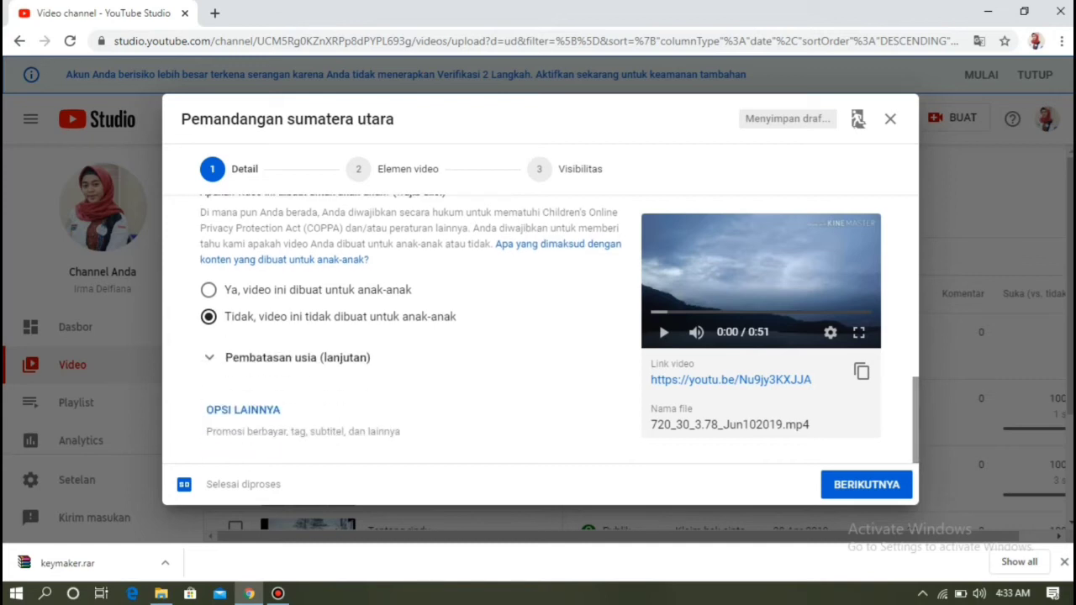
click(209, 358)
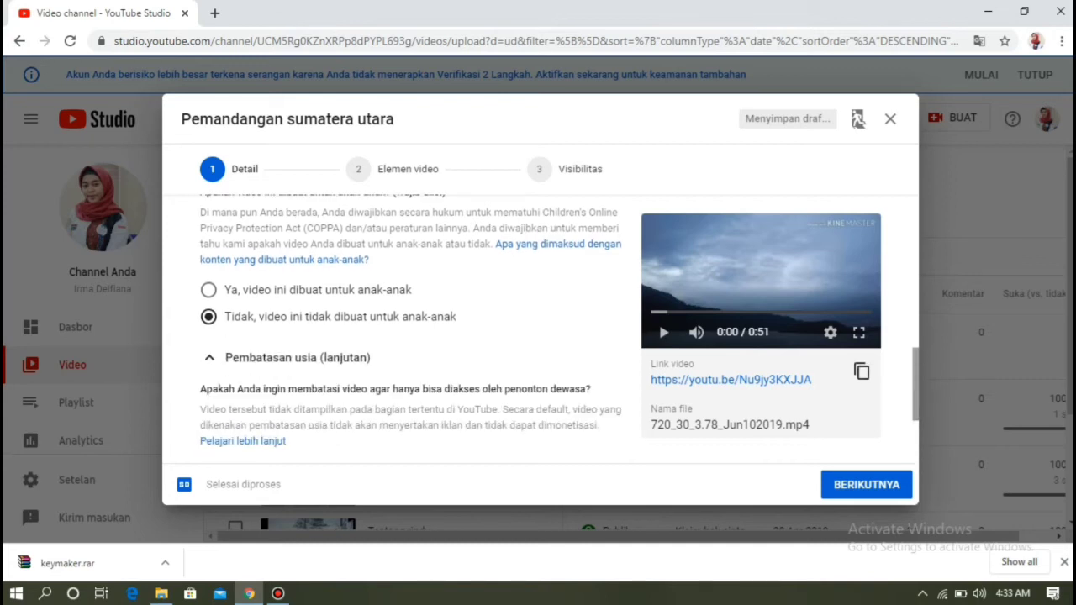
scroll(538, 328, down, 4)
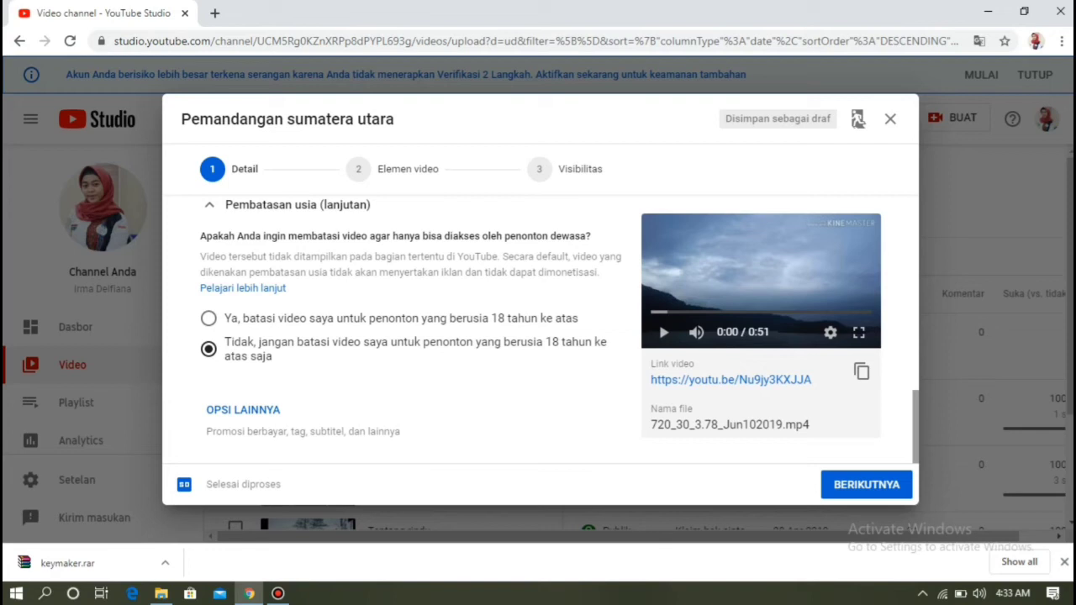
click(844, 482)
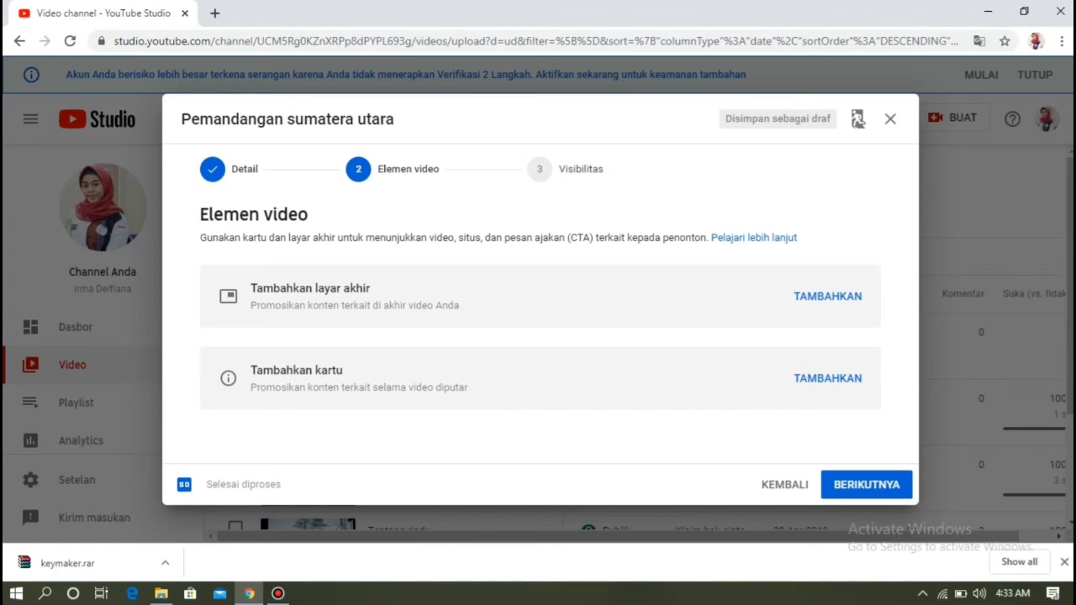
- Skip Elemen video, set visibility to Publik, and publish the video
click(858, 485)
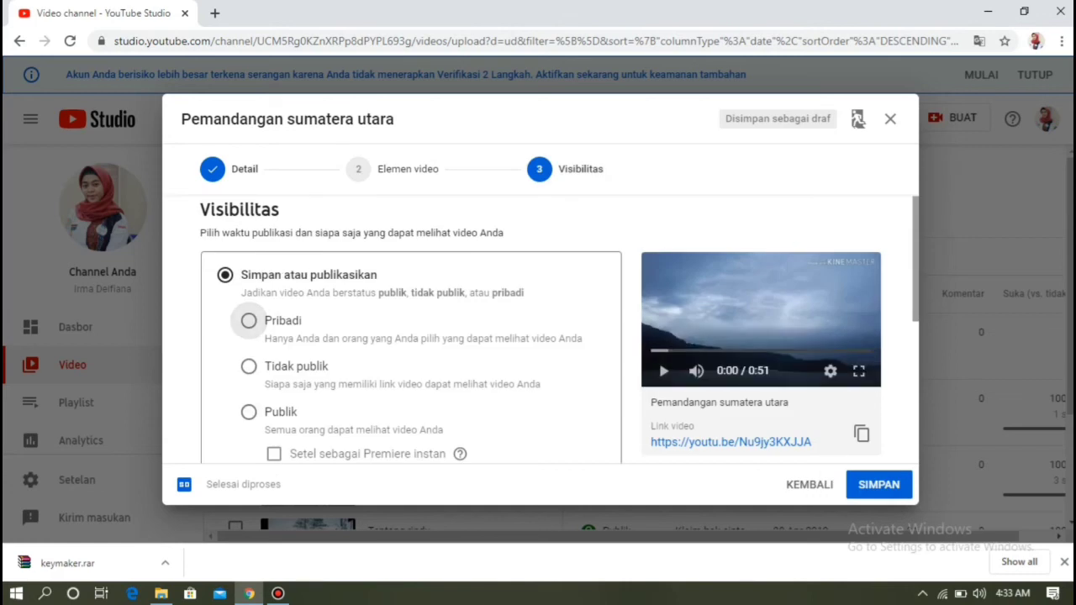
click(249, 412)
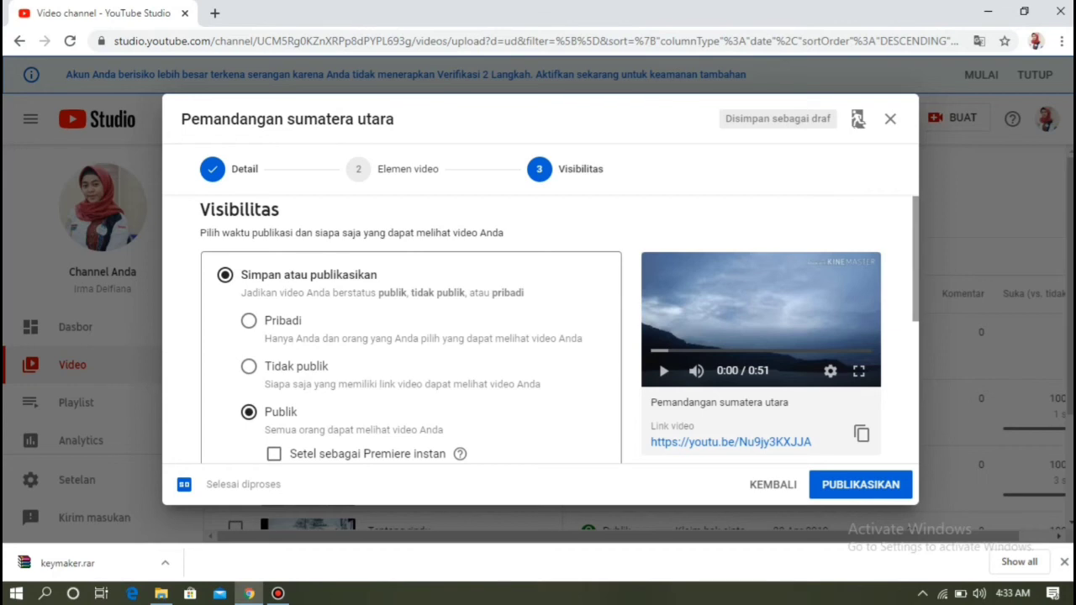
scroll(555, 337, down, 2)
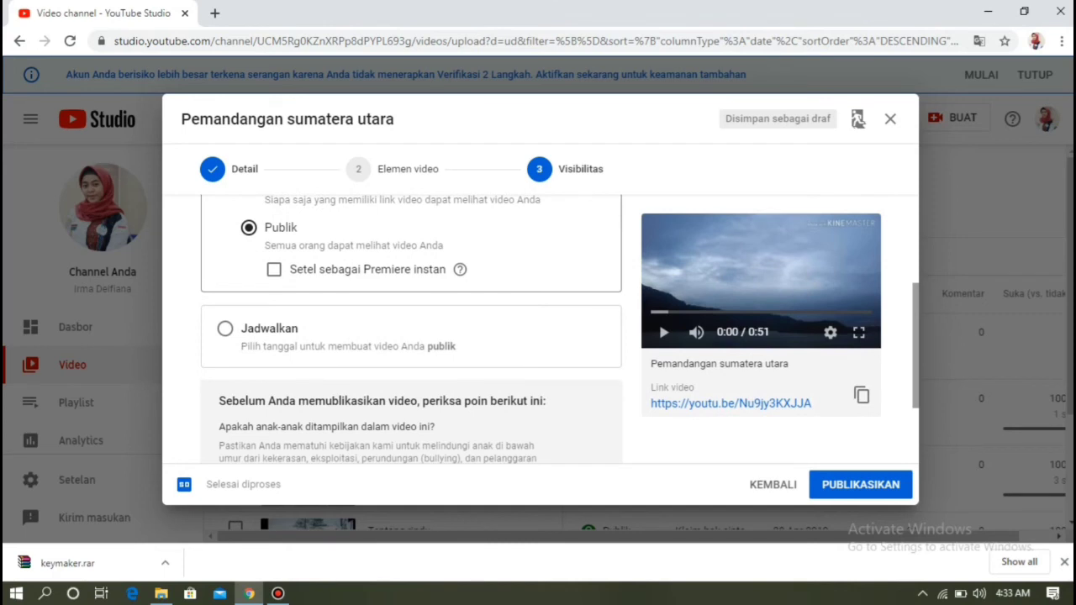
scroll(555, 337, down, 1)
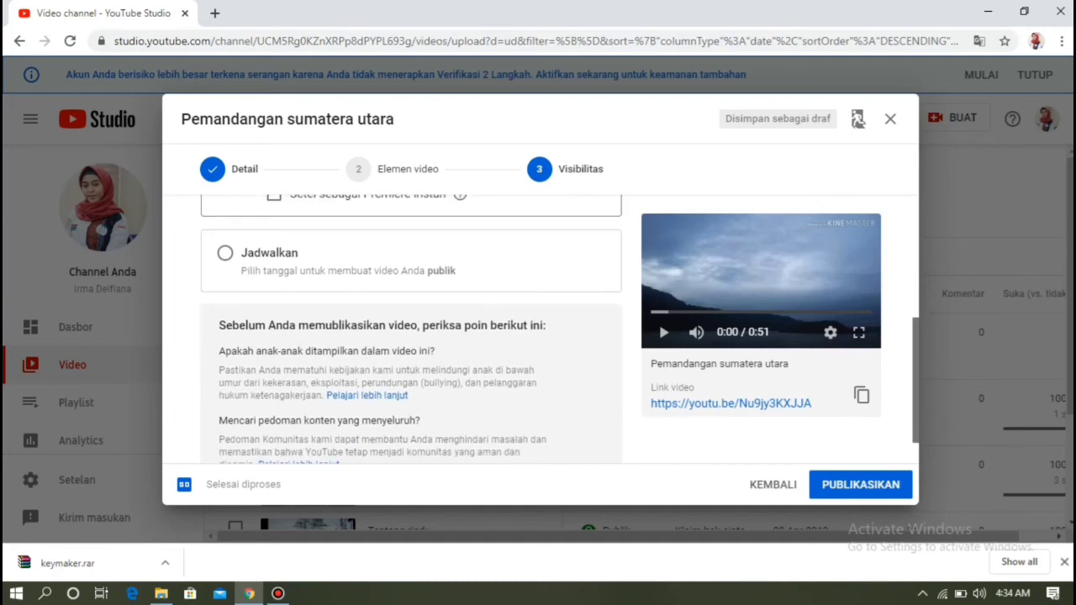
scroll(555, 336, down, 1)
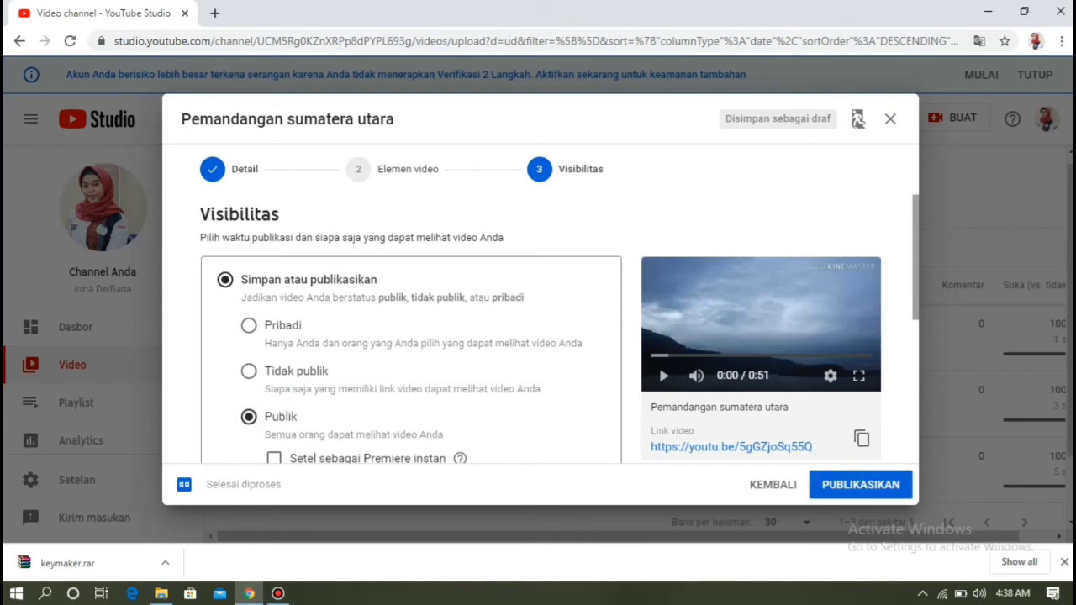
click(860, 485)
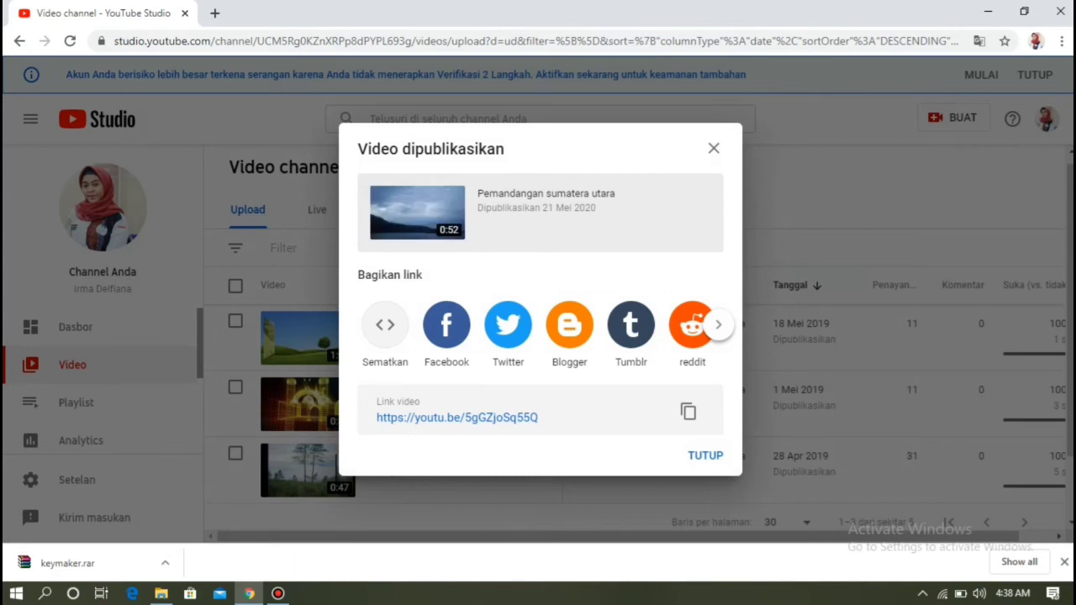
- Dismiss the 'Video dipublikasikan' confirmation with TUTUP
click(703, 455)
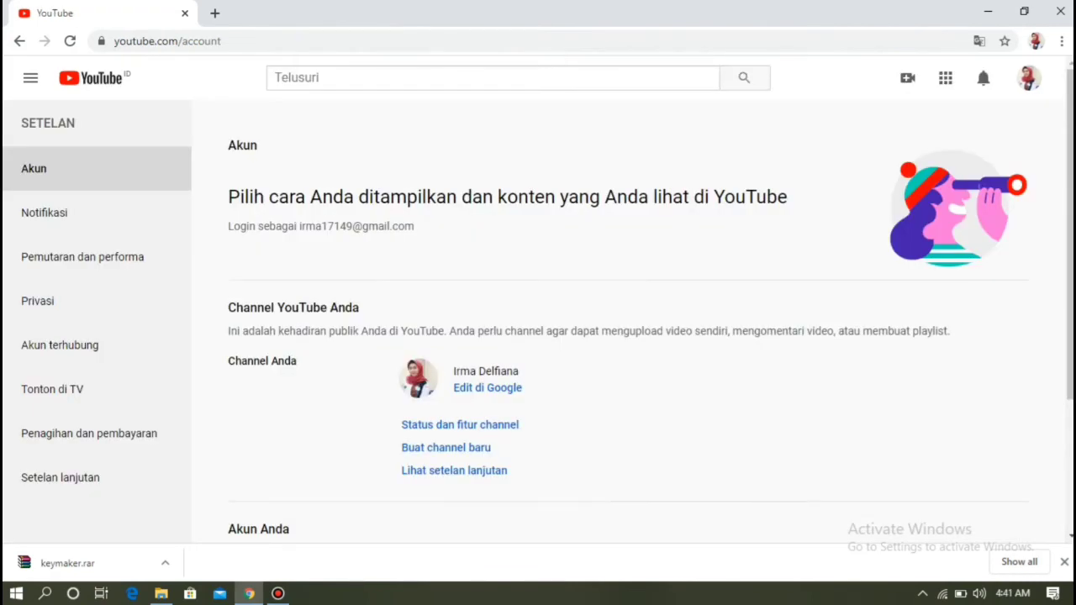
- Open 'Status dan fitur channel' and activate the Monetisasi card
click(460, 426)
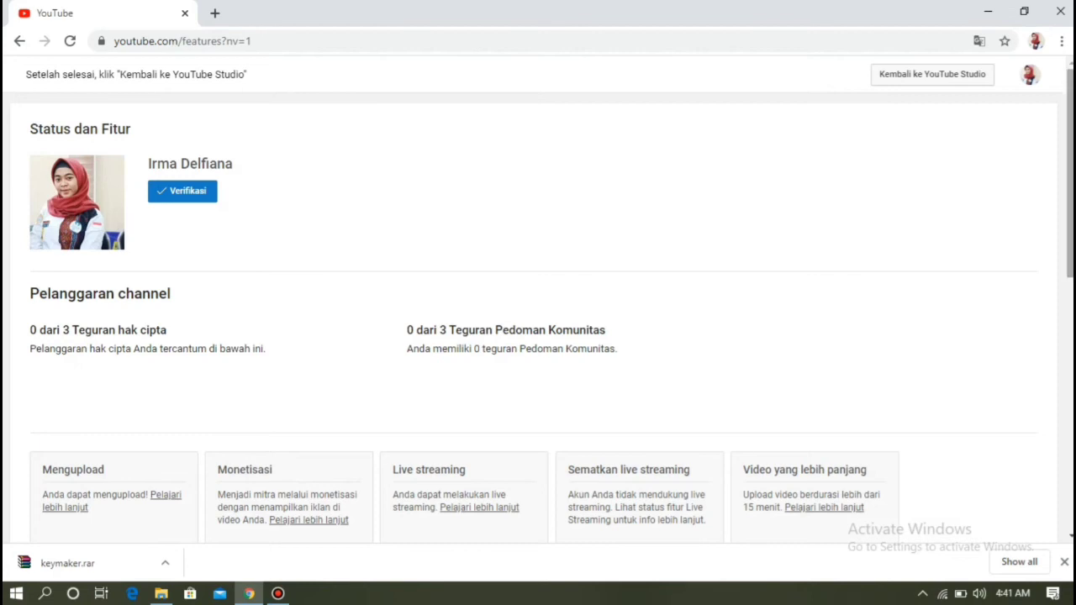
scroll(538, 307, down, 2)
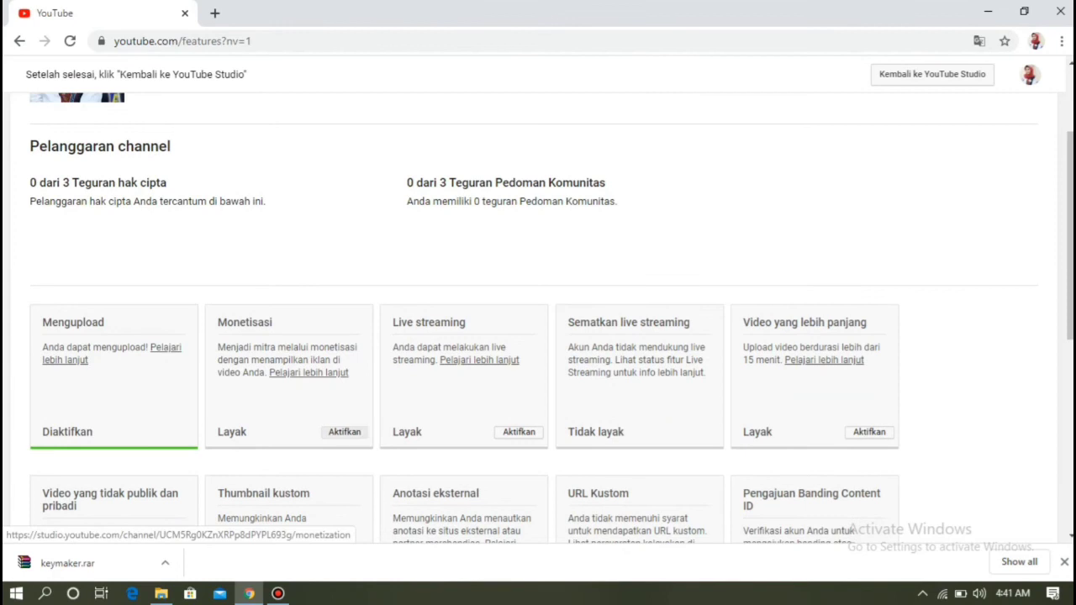
click(344, 431)
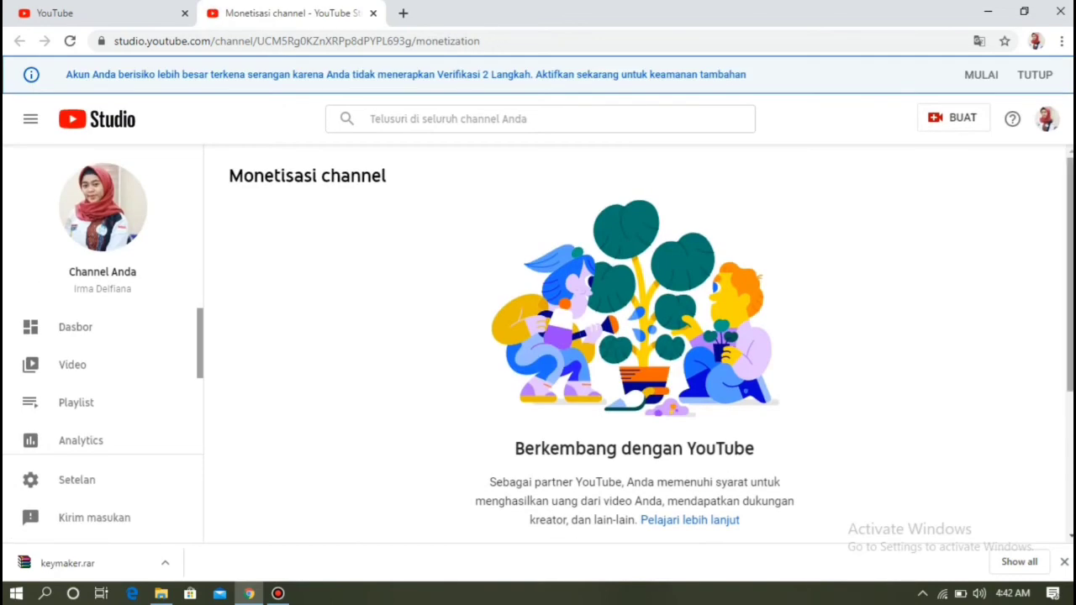
- Choose 'BERI TAHU JIKA SAYA MEMENUHI SYARAT' for the channel's monetisation eligibility
scroll(635, 344, down, 3)
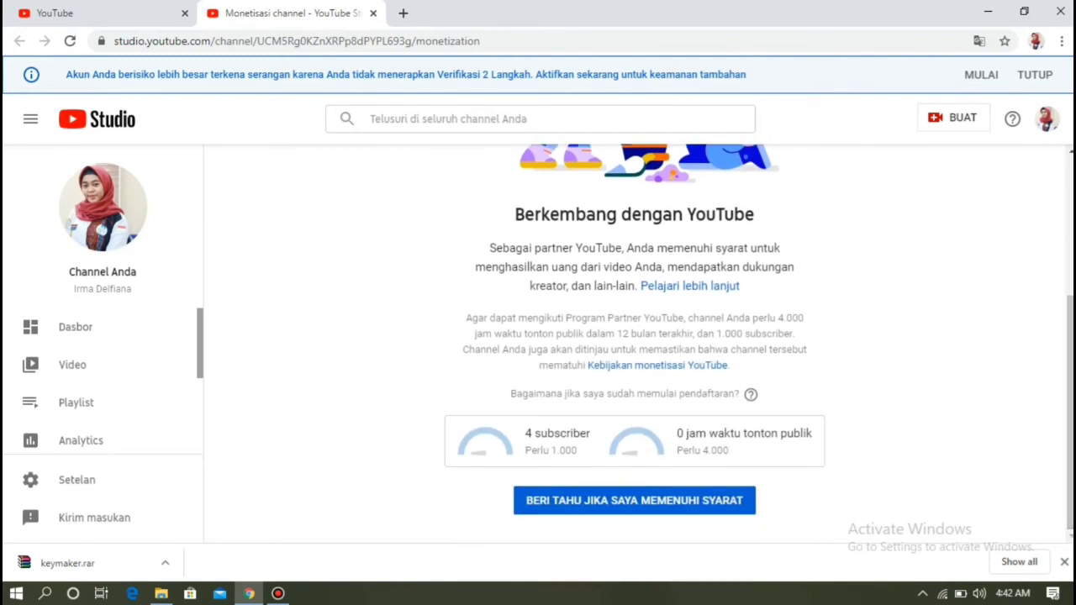
click(616, 501)
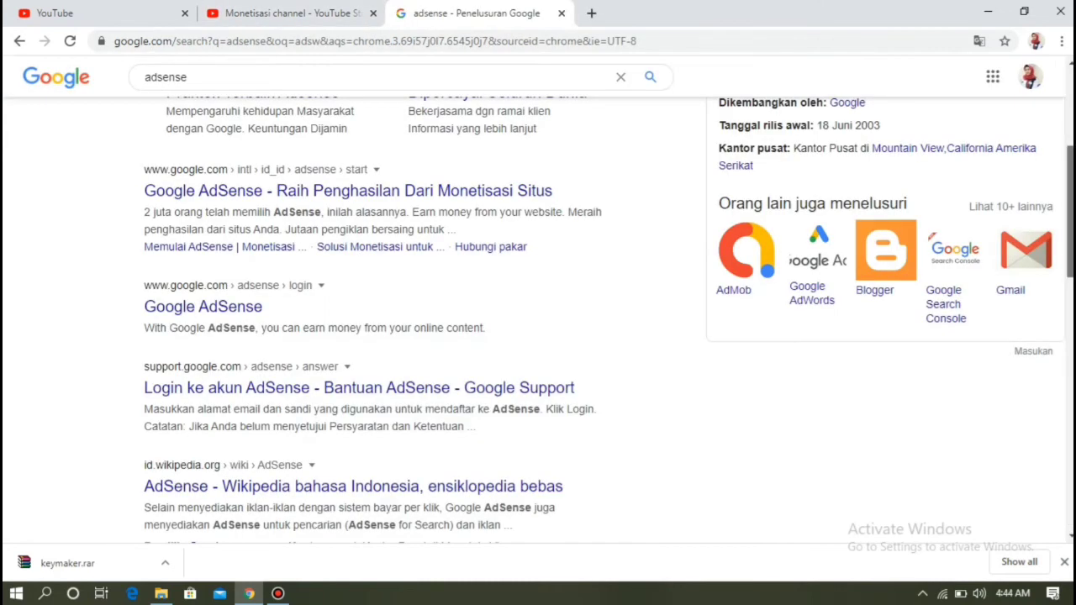
scroll(538, 336, up, 4)
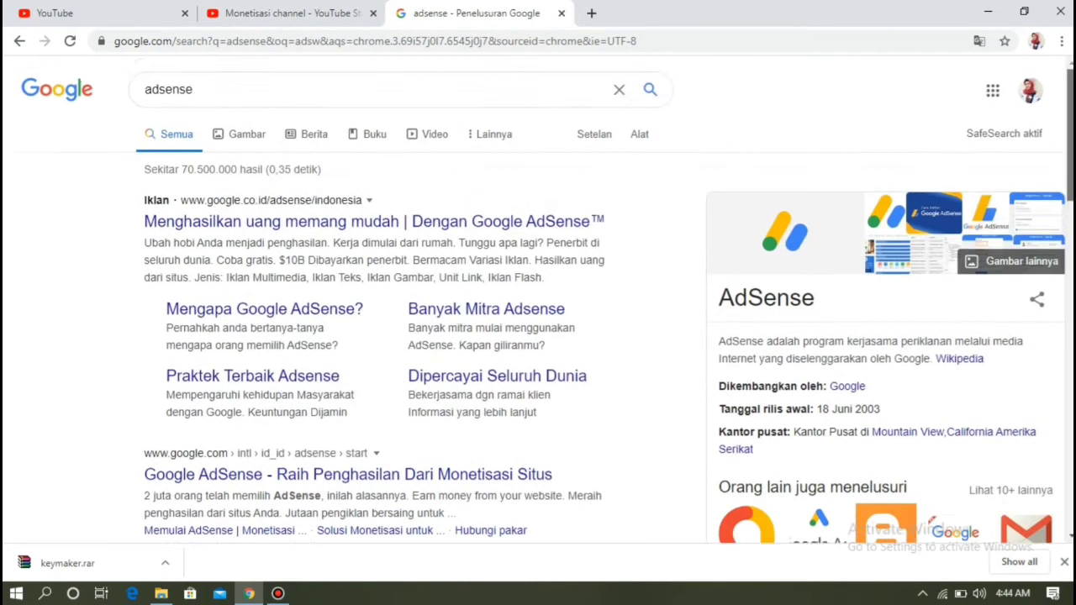
- Open the 'Google AdSense - Raih Penghasilan Dari Monetisasi Situs' search result to reach AdSense sign-up
scroll(496, 219, down, 2)
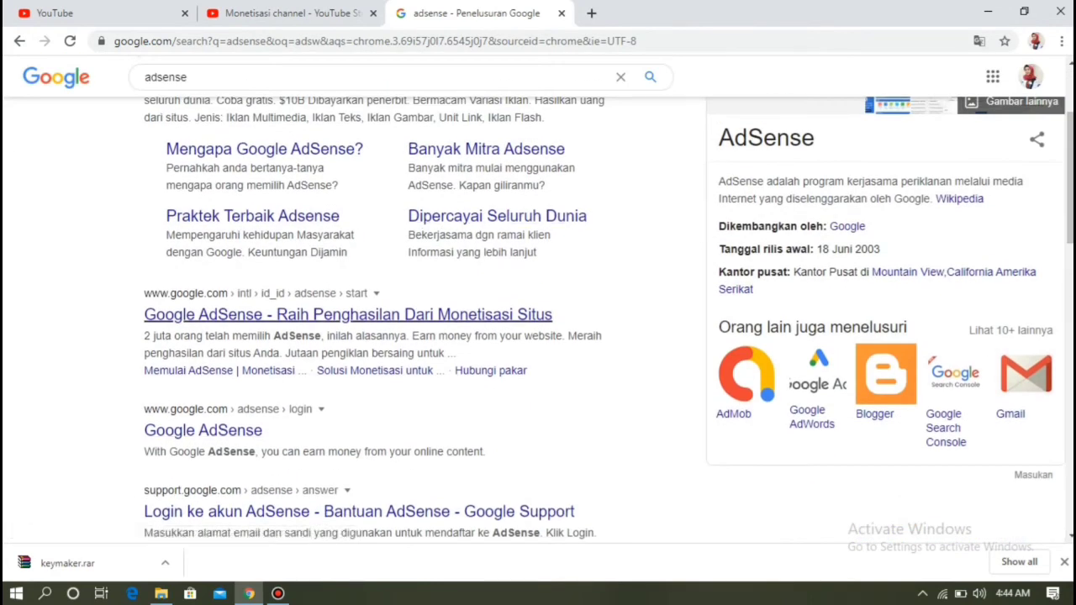
click(348, 314)
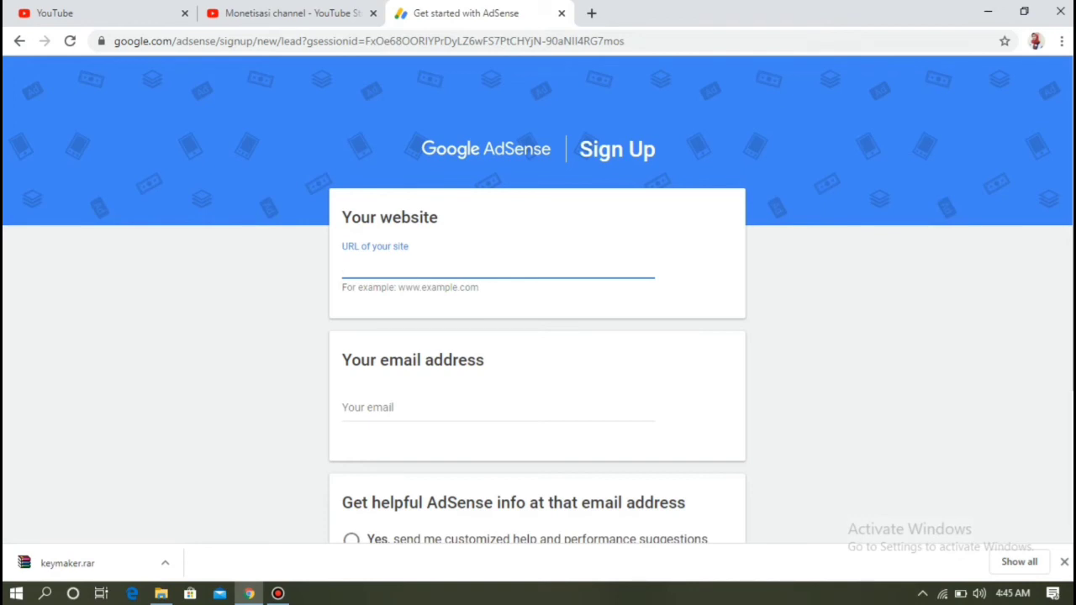
- Fill the AdSense form with the YouTube channel URL, account e-mail and tips opt-in, then save
click(101, 14)
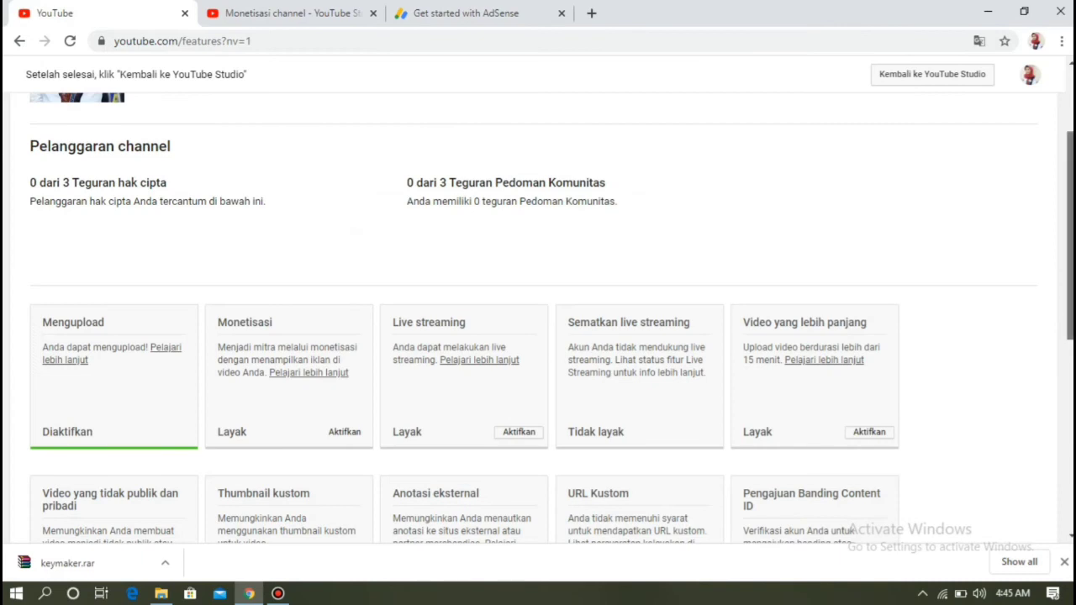
scroll(538, 311, up, 2)
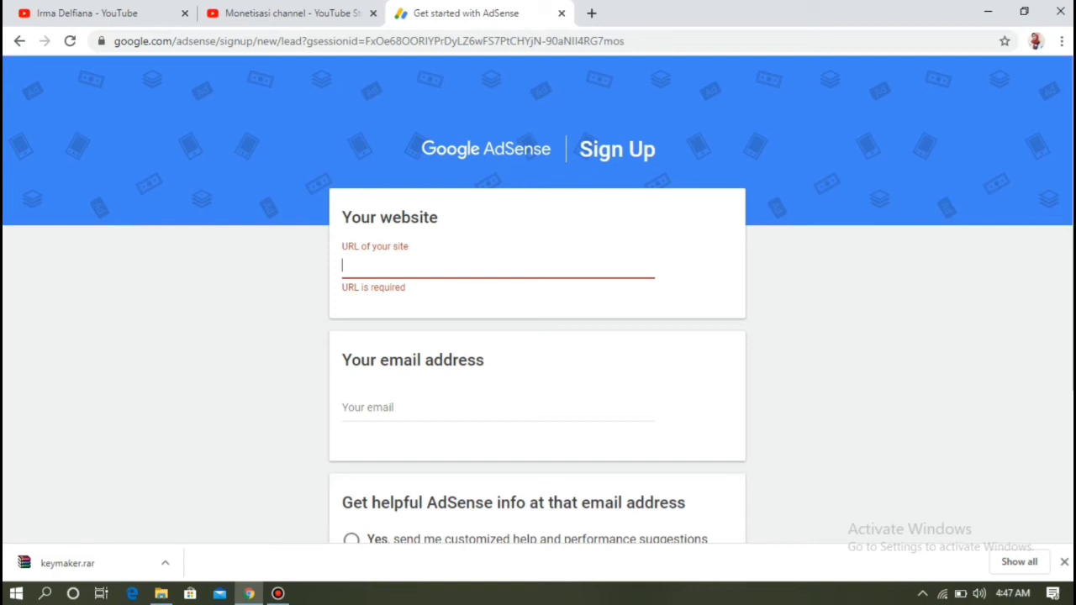
text(https://www.youtube.com/channel/UCM5Rg0KZnXRPp8dPYPL693g)
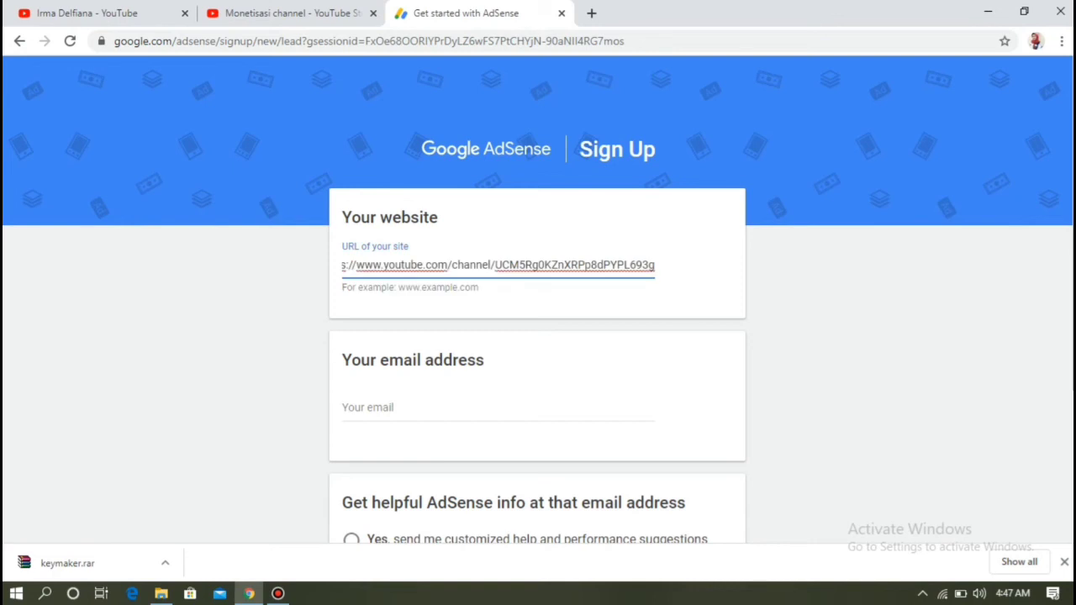
click(420, 408)
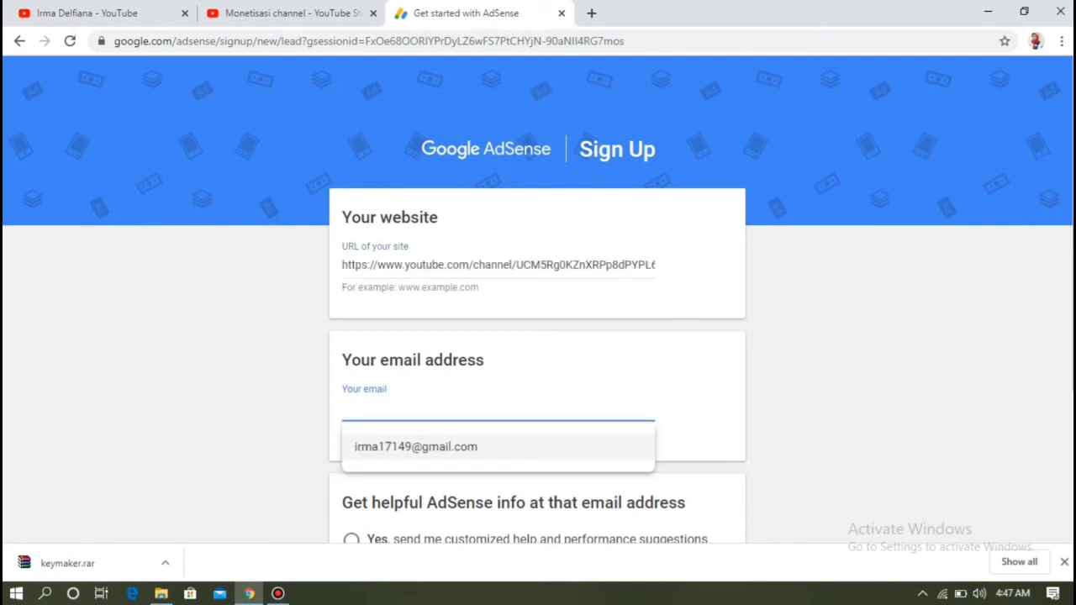
click(416, 448)
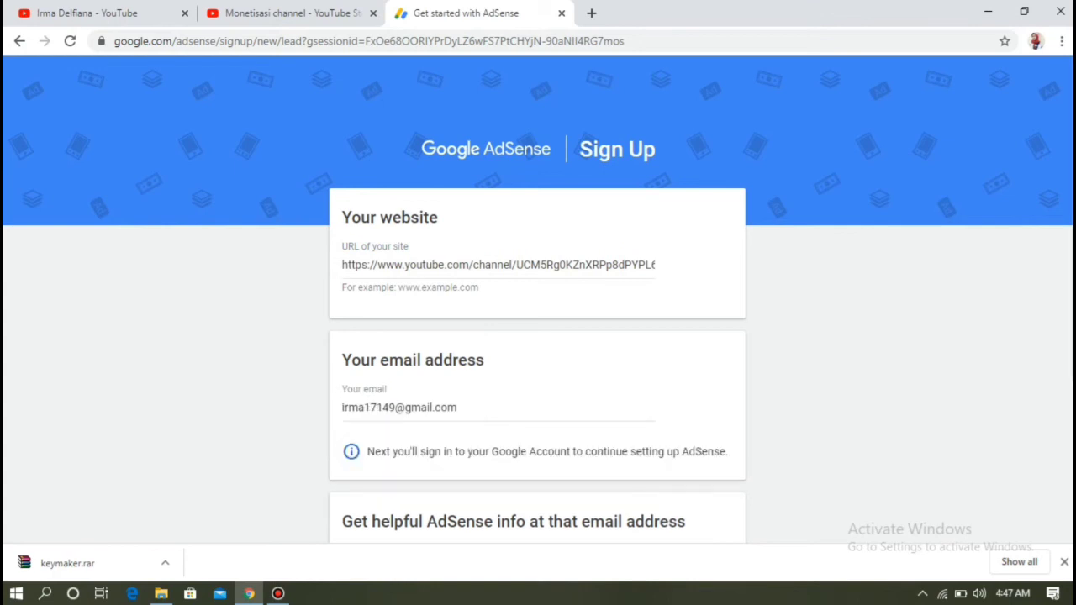
scroll(538, 294, down, 2)
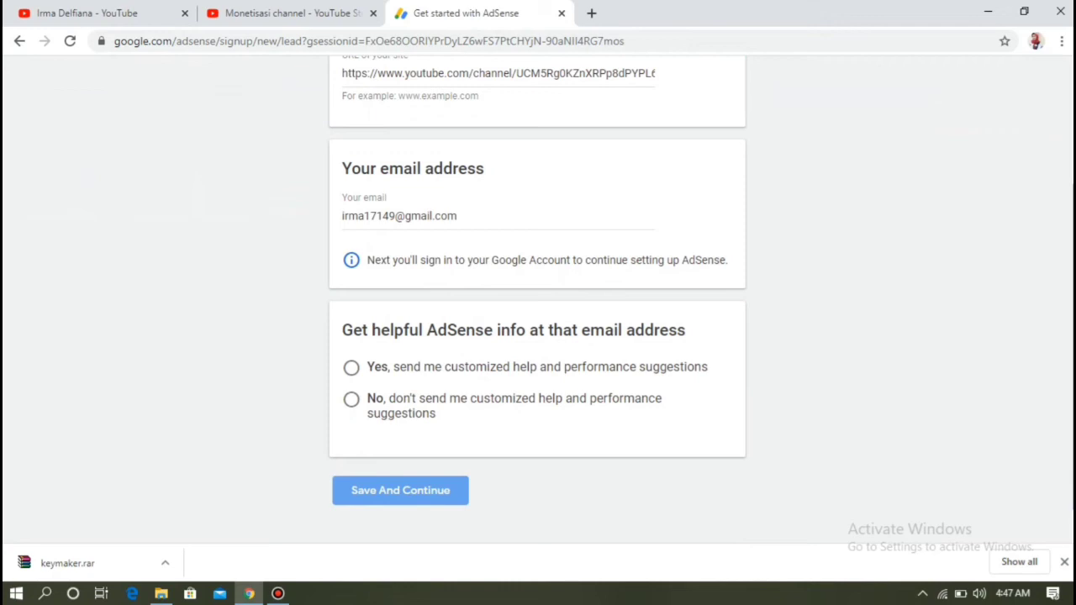
click(351, 368)
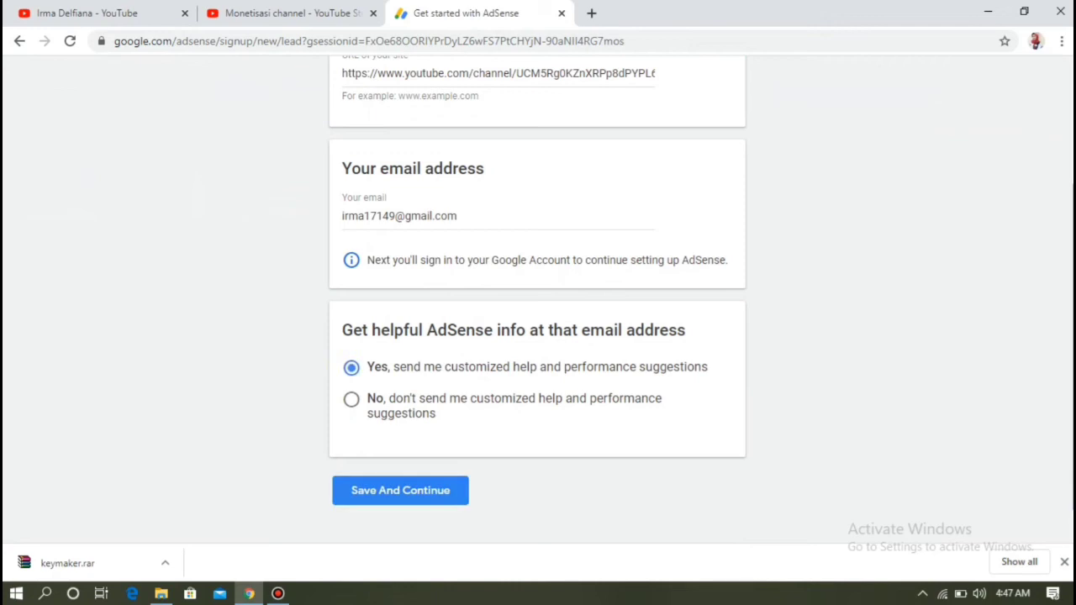
click(400, 491)
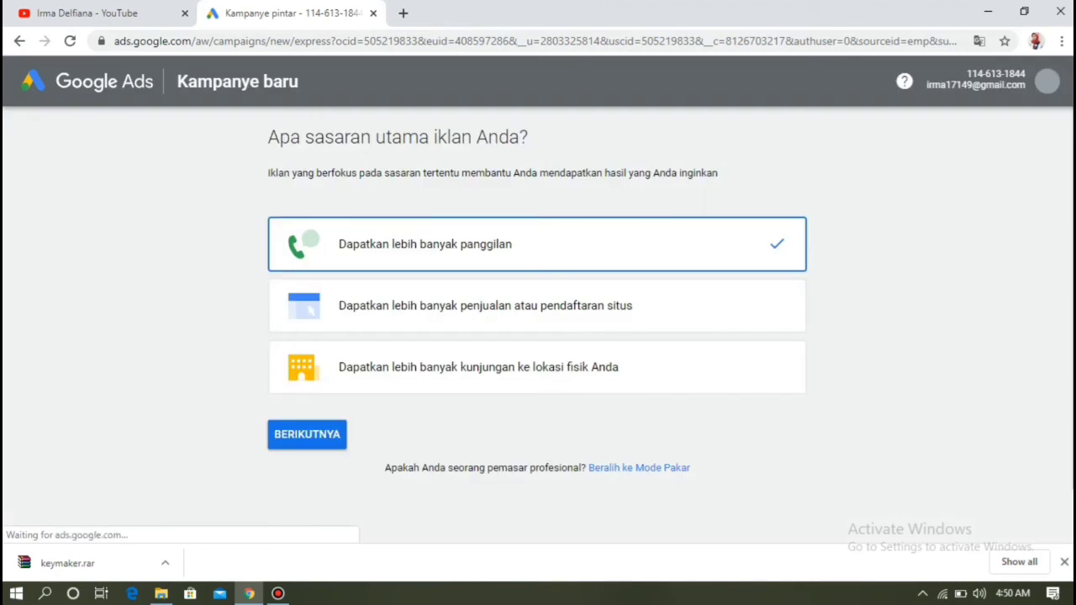
- Choose 'Dapatkan lebih banyak kunjungan ke lokasi fisik Anda' as the campaign goal and continue
click(538, 367)
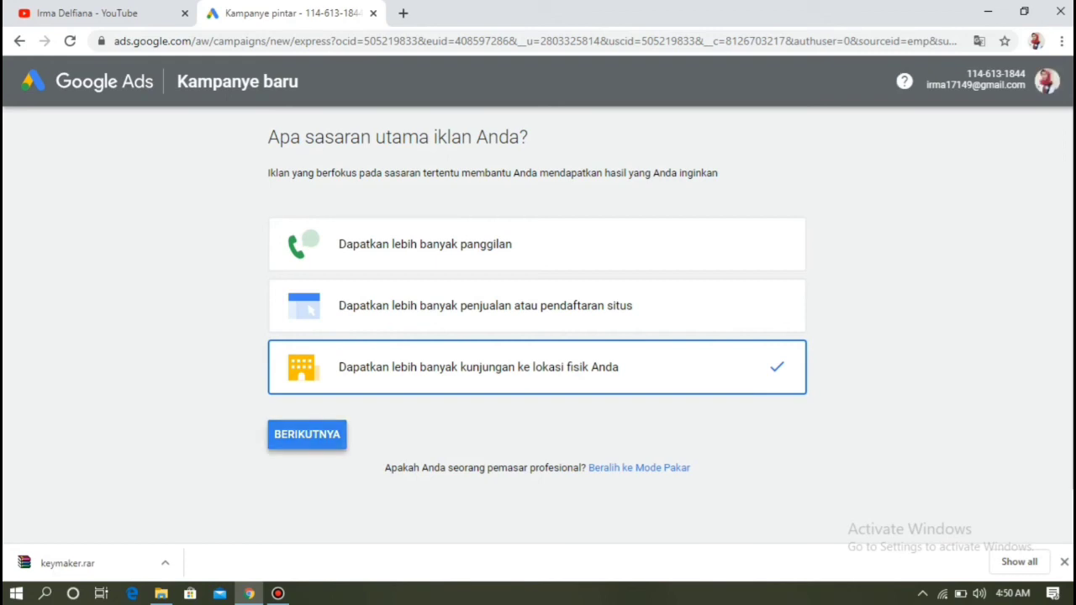
click(307, 434)
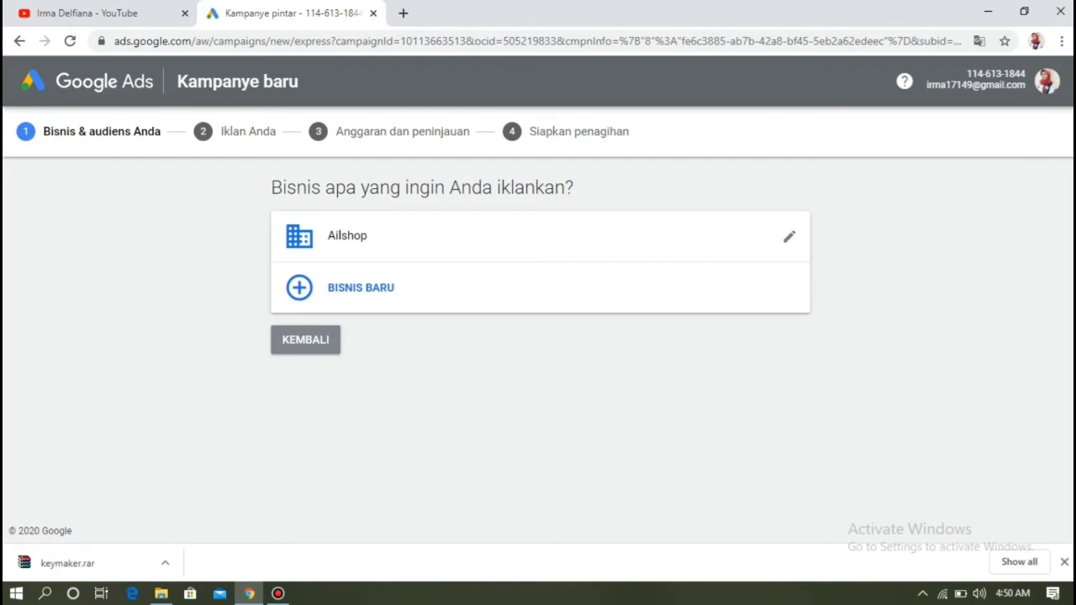
- Pick Ailshop as the business and replace its address with Namorambe
click(541, 236)
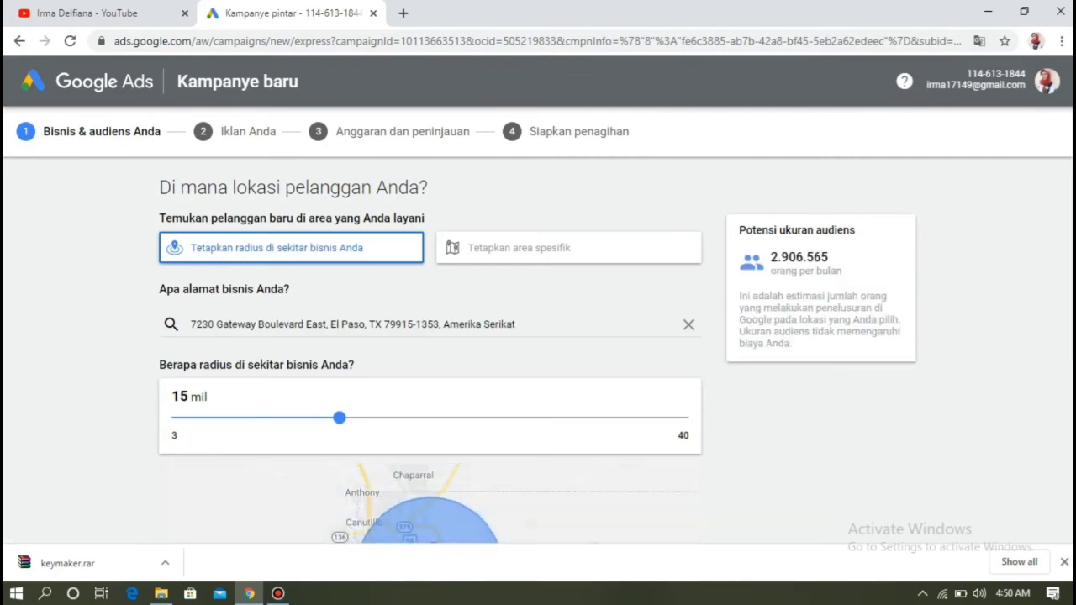
click(516, 324)
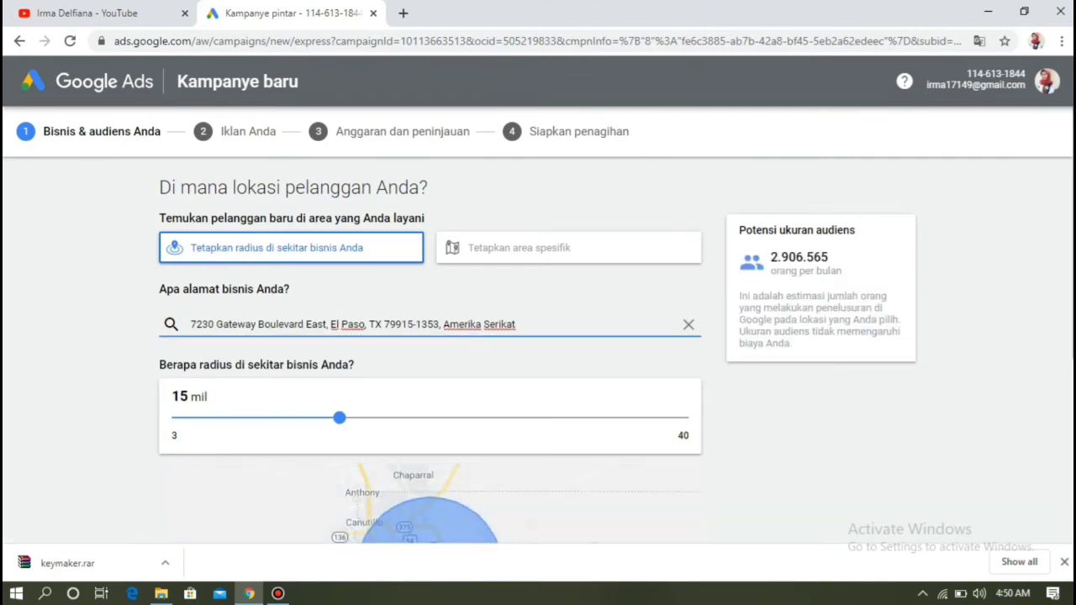
click(688, 325)
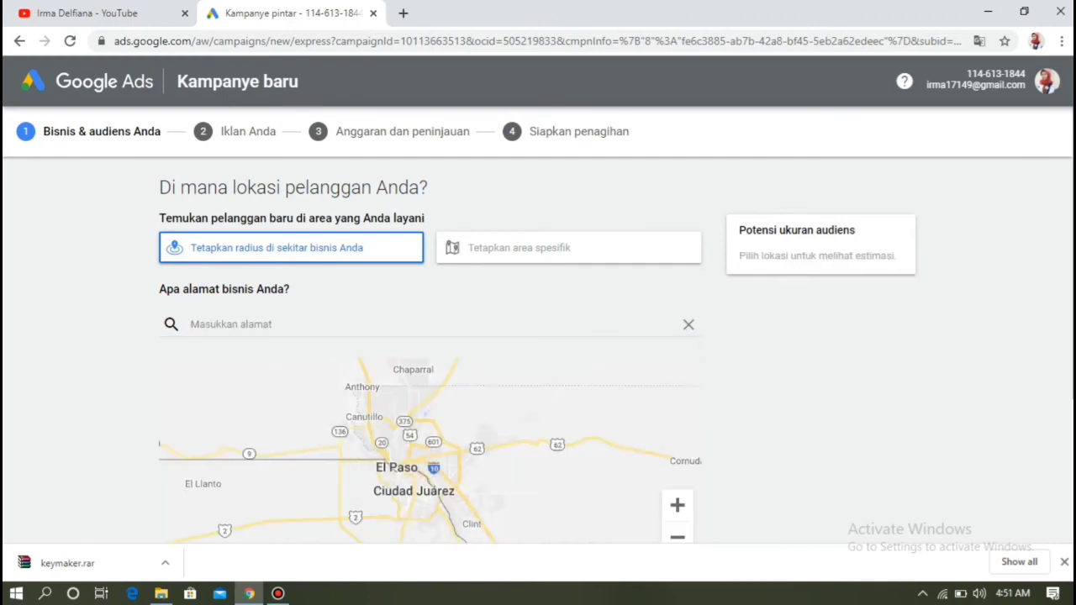
click(231, 324)
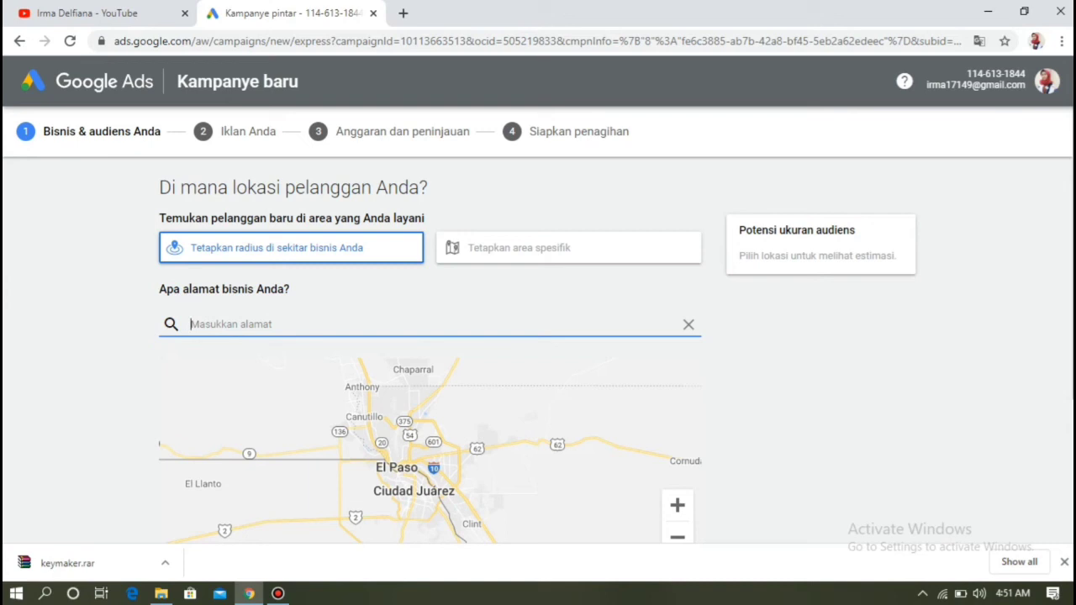
text(Namor)
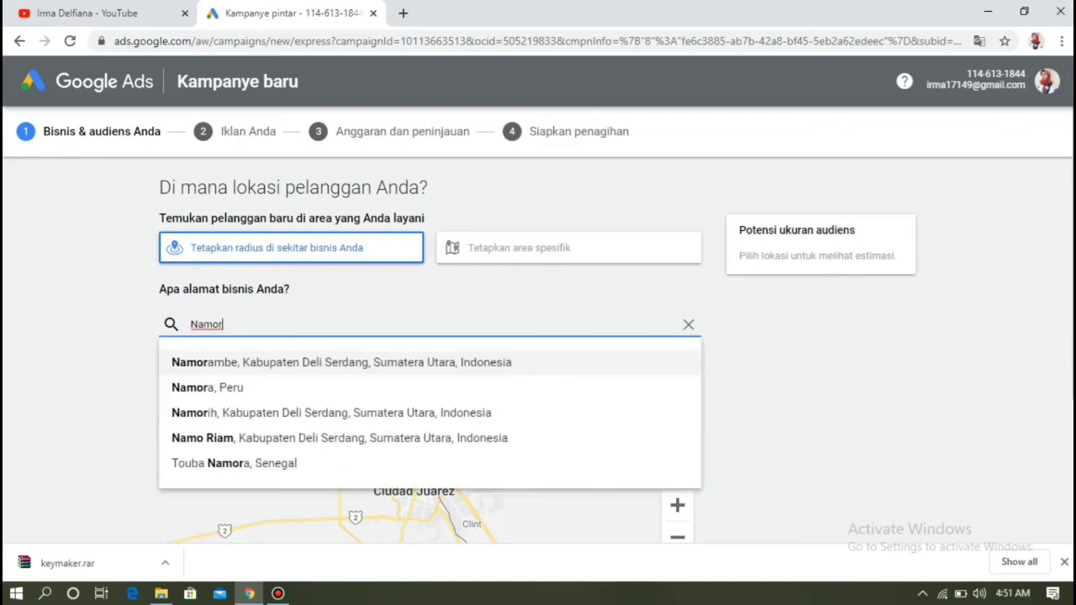
key(Return)
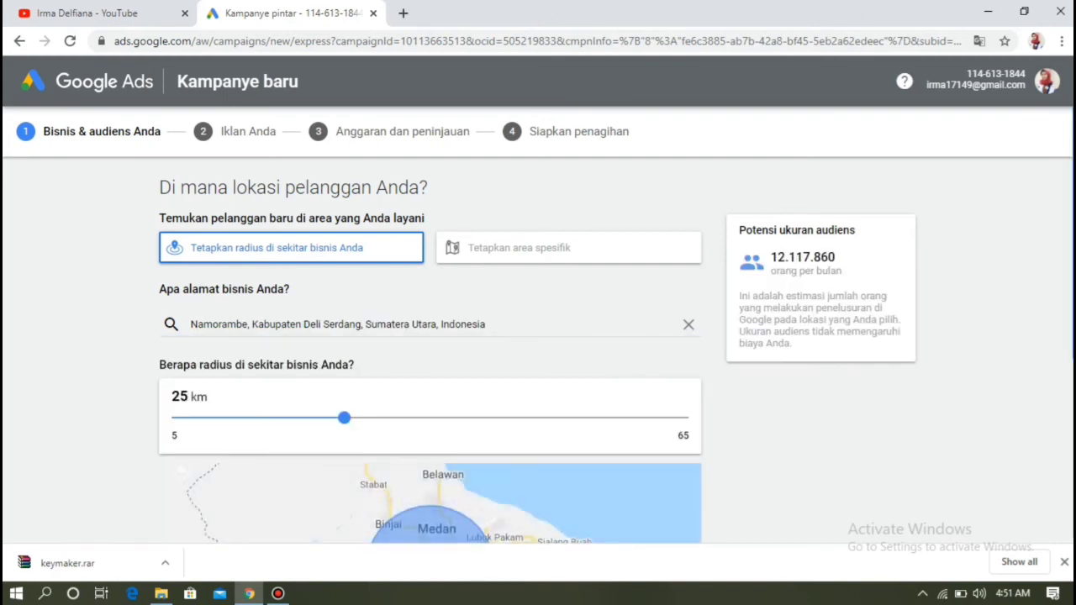
scroll(538, 336, down, 3)
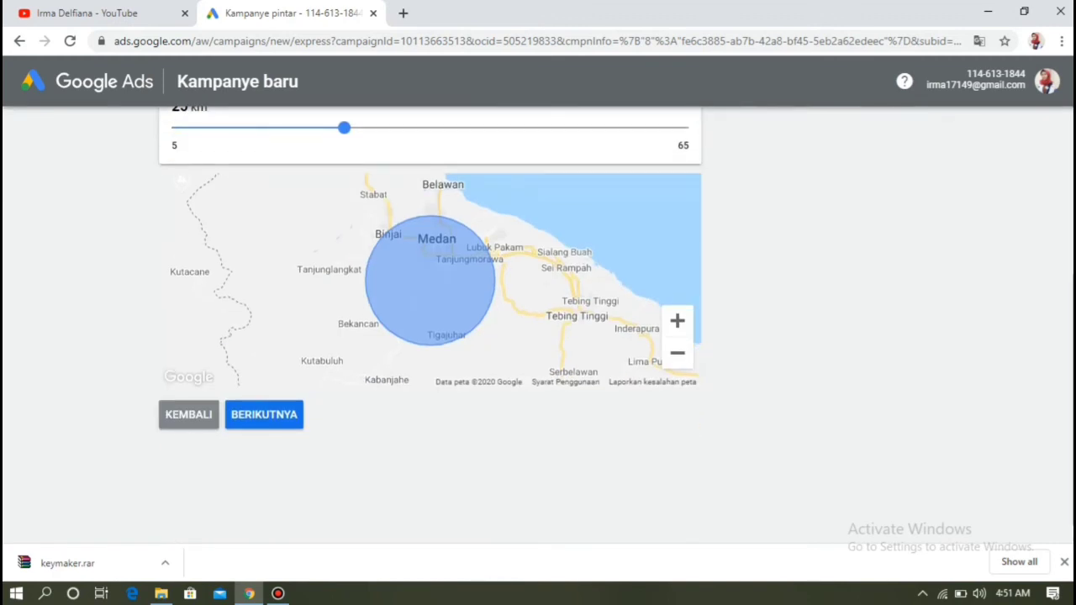
click(263, 414)
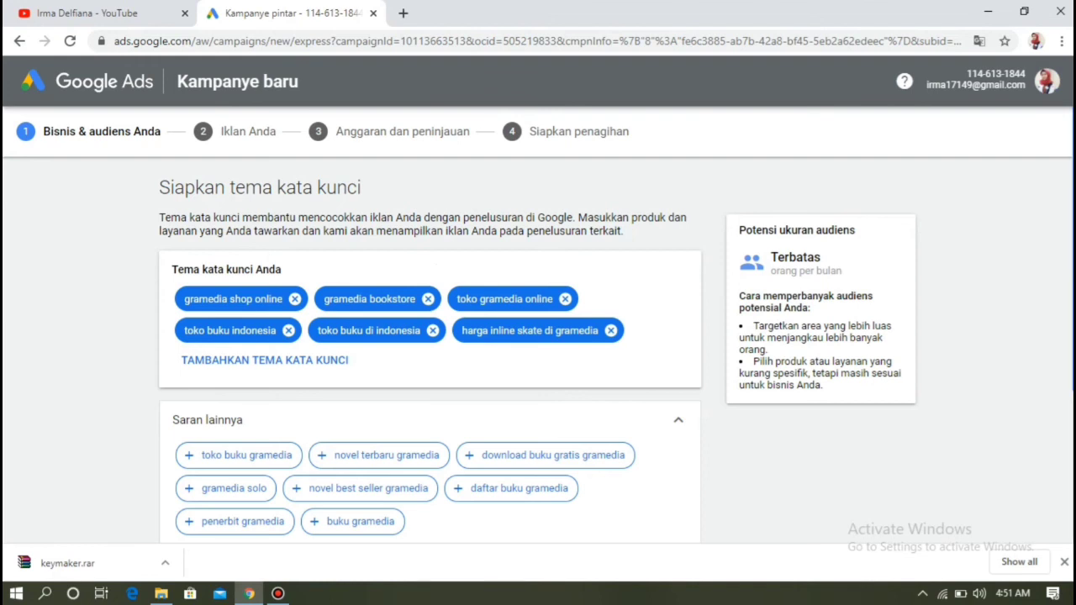
- Accept the suggested keyword themes and move on to ad writing
scroll(538, 328, down, 2)
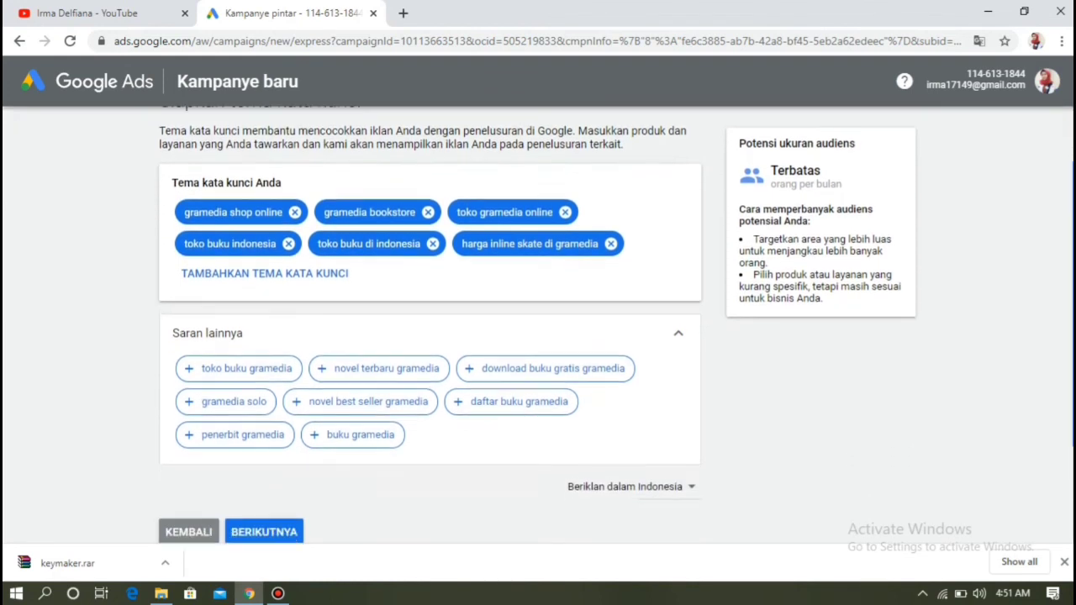
scroll(538, 328, down, 1)
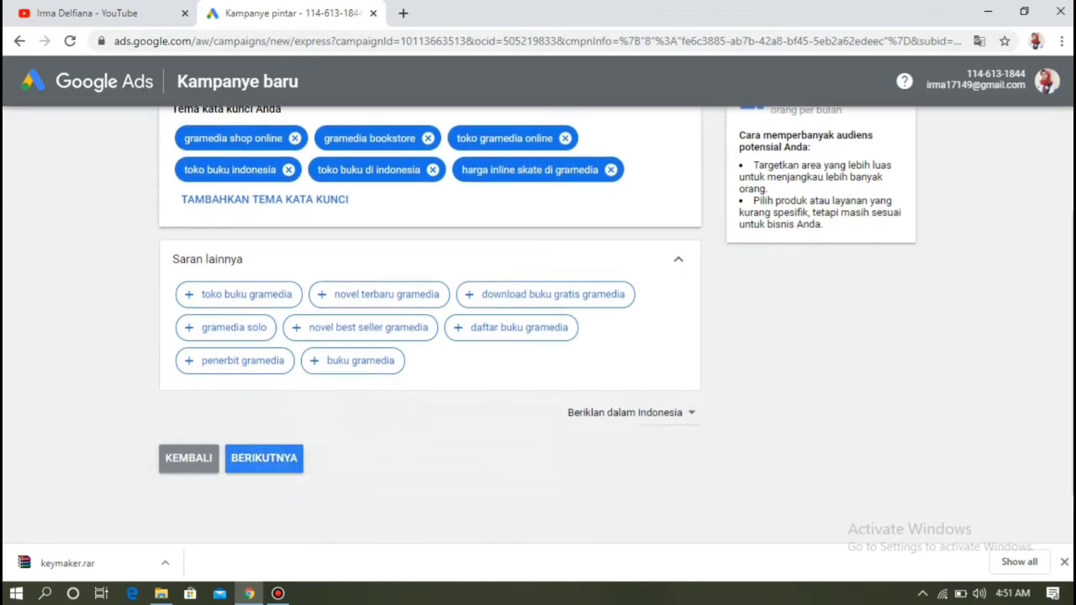
click(264, 459)
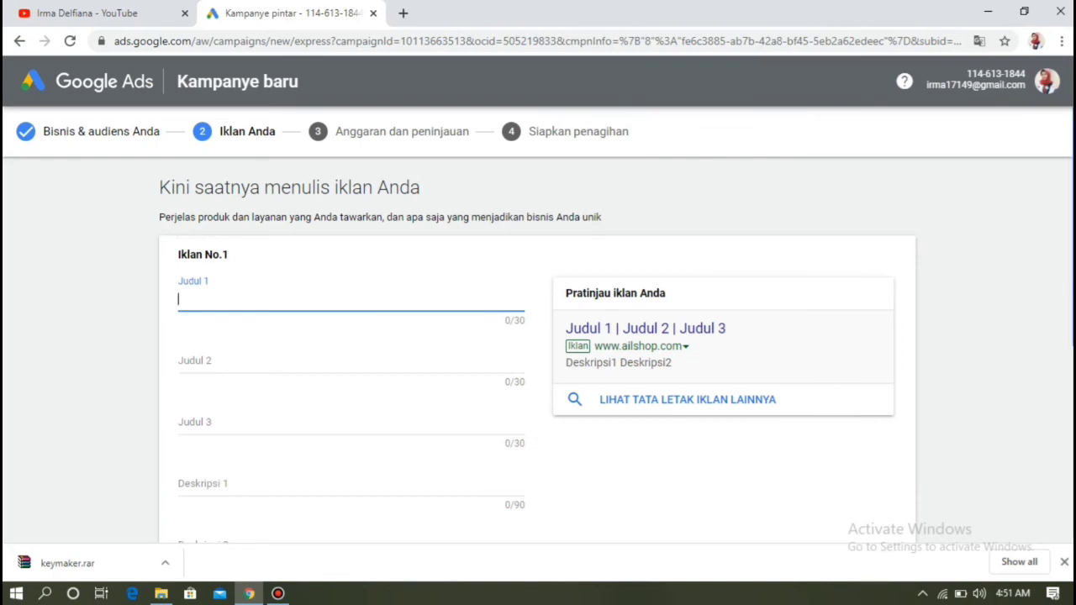
- Enter headlines 'Harga terjangkau' and 'Gratis ongkir', fixing the typos along the way
scroll(538, 324, down, 2)
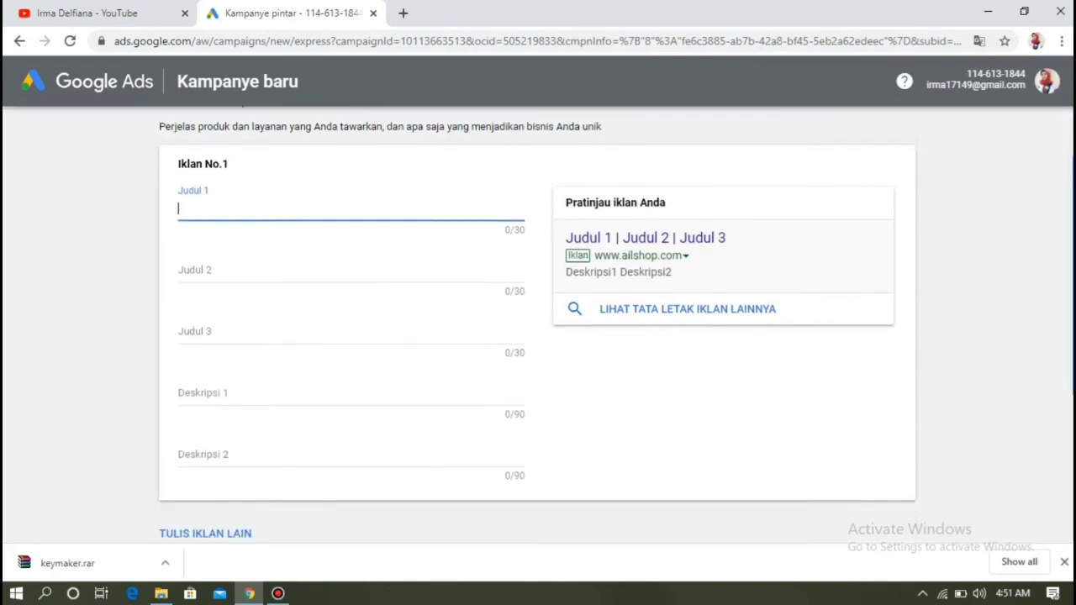
scroll(538, 324, up, 1)
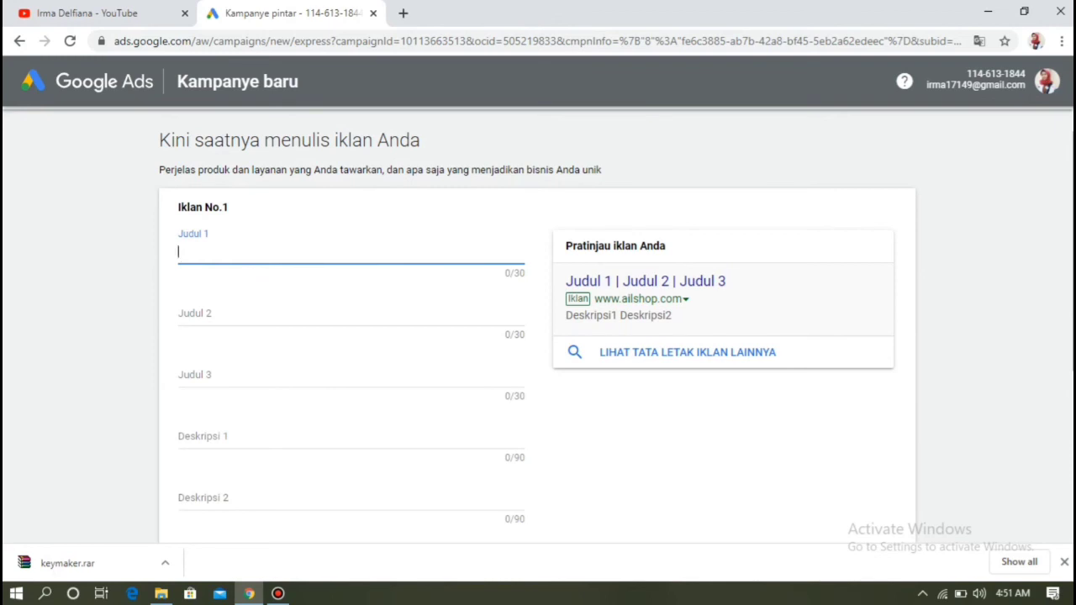
text(Harga)
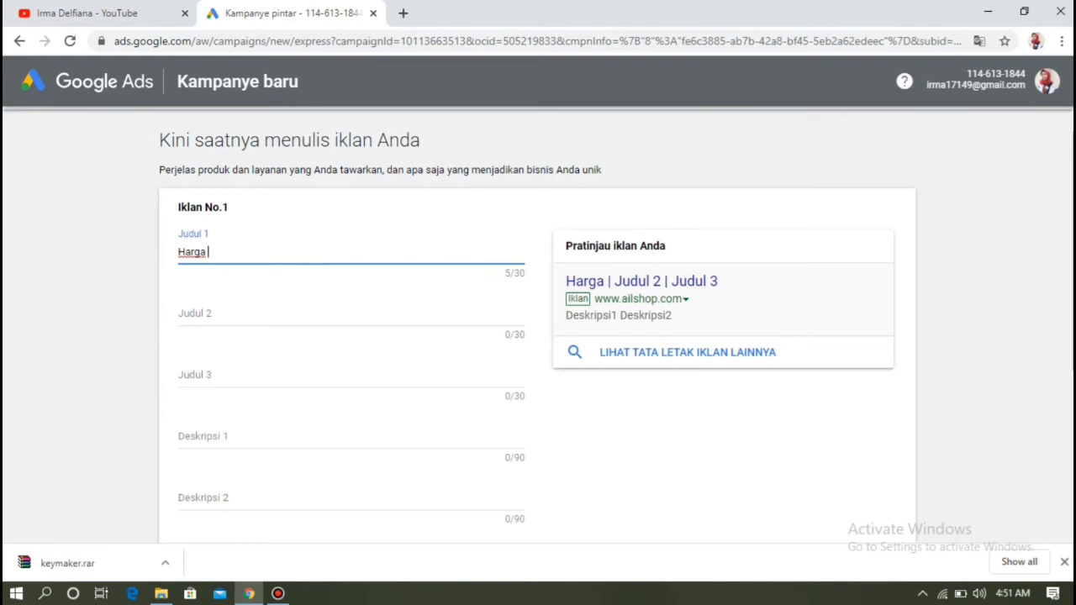
text( terjangkau)
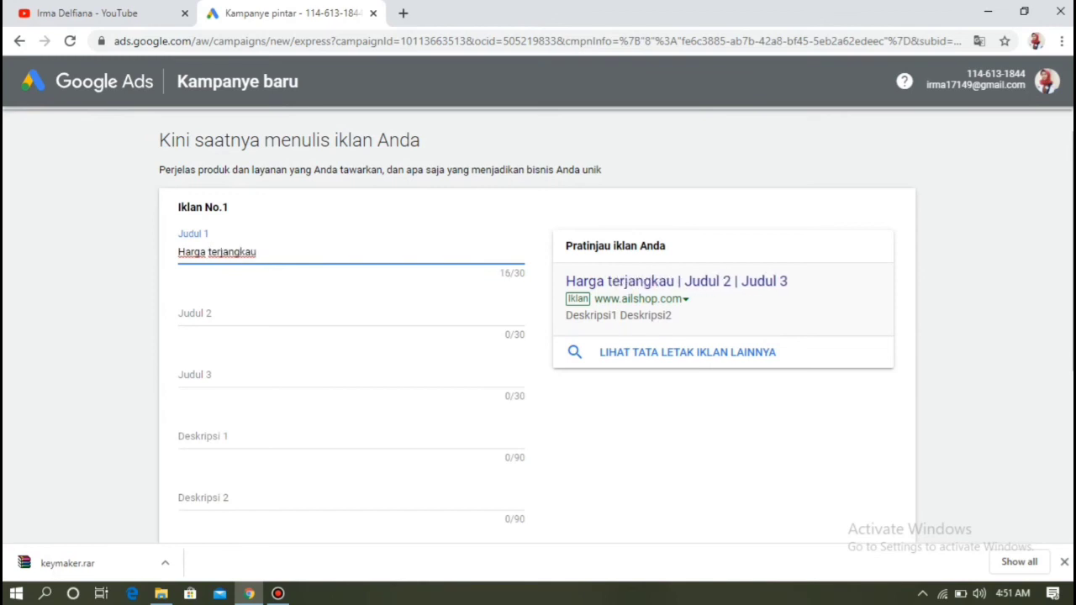
click(195, 313)
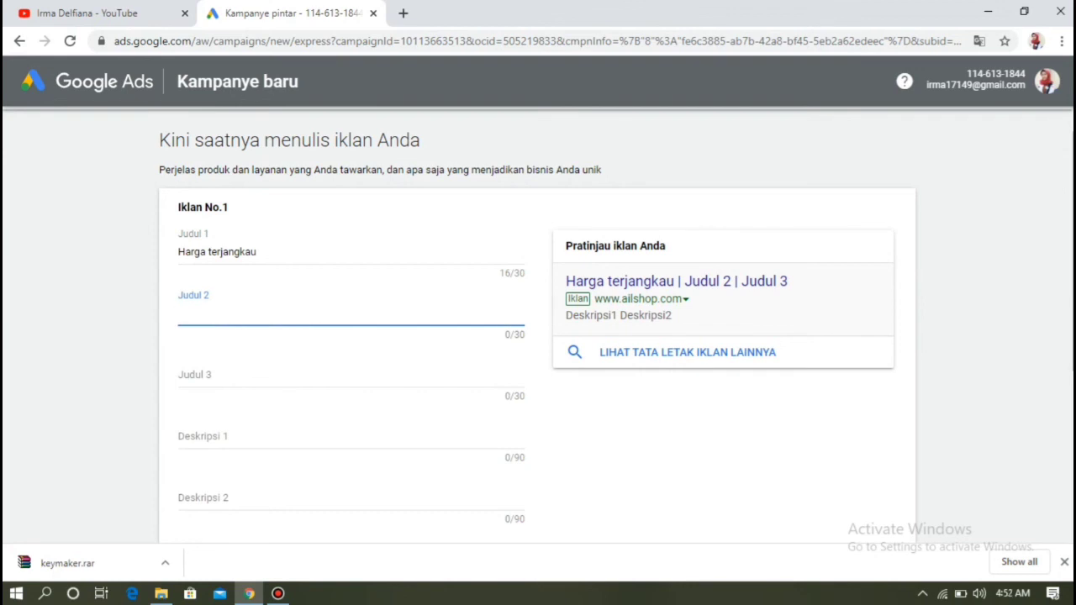
text(g)
key(BackSpace)
text(Ga)
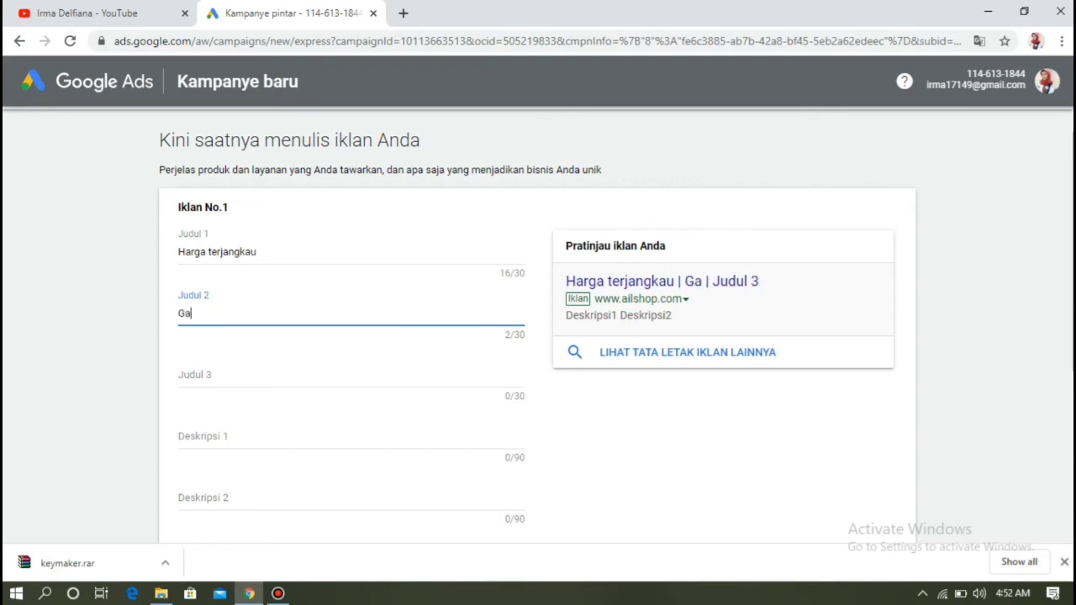
key(BackSpace)
text(ratis )
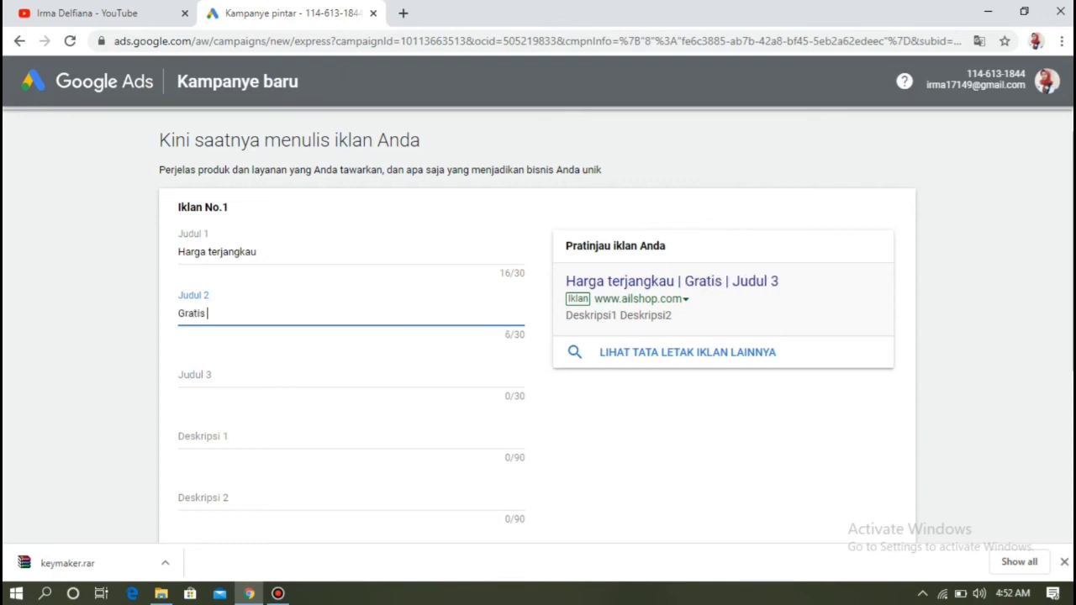
text( ongkit)
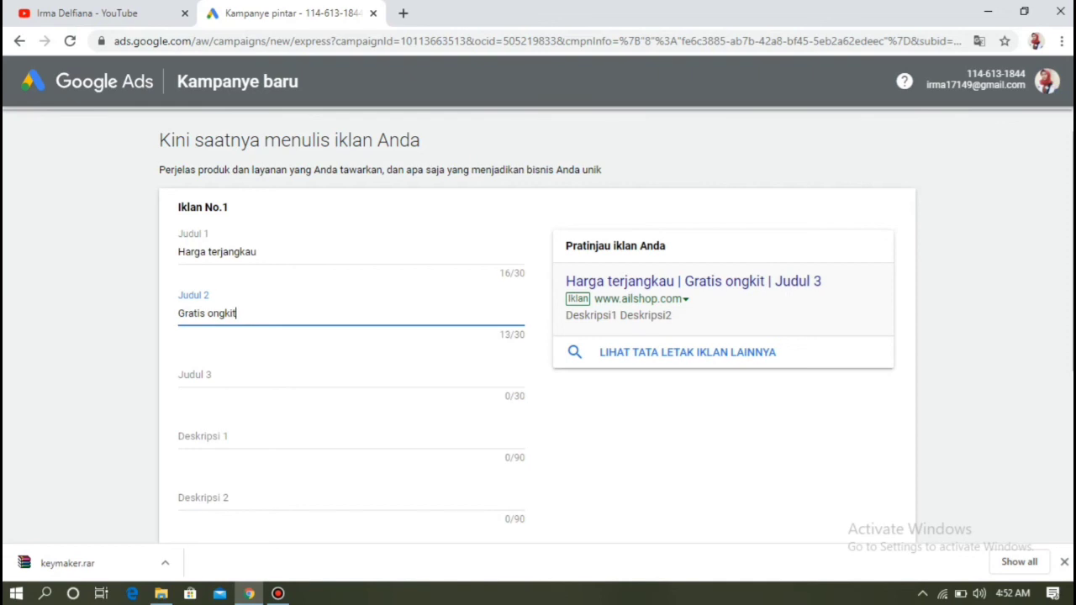
key(BackSpace)
text(r)
- Add 'Kualitas Terjamin' as the third headline
click(180, 375)
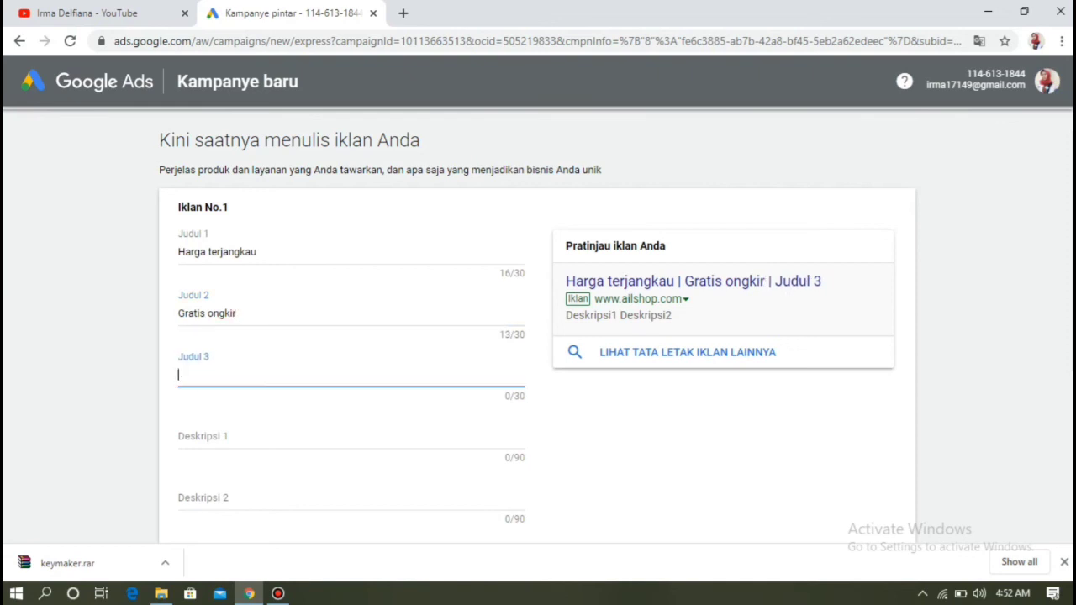
text(K)
key(BackSpace)
text(Kualitas)
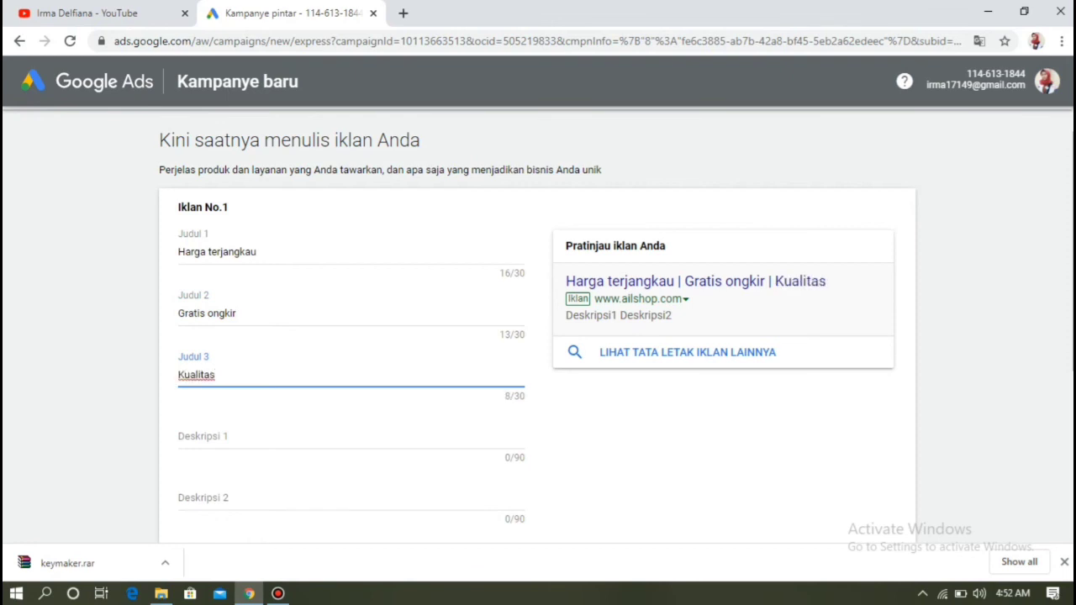
text( Terjamin)
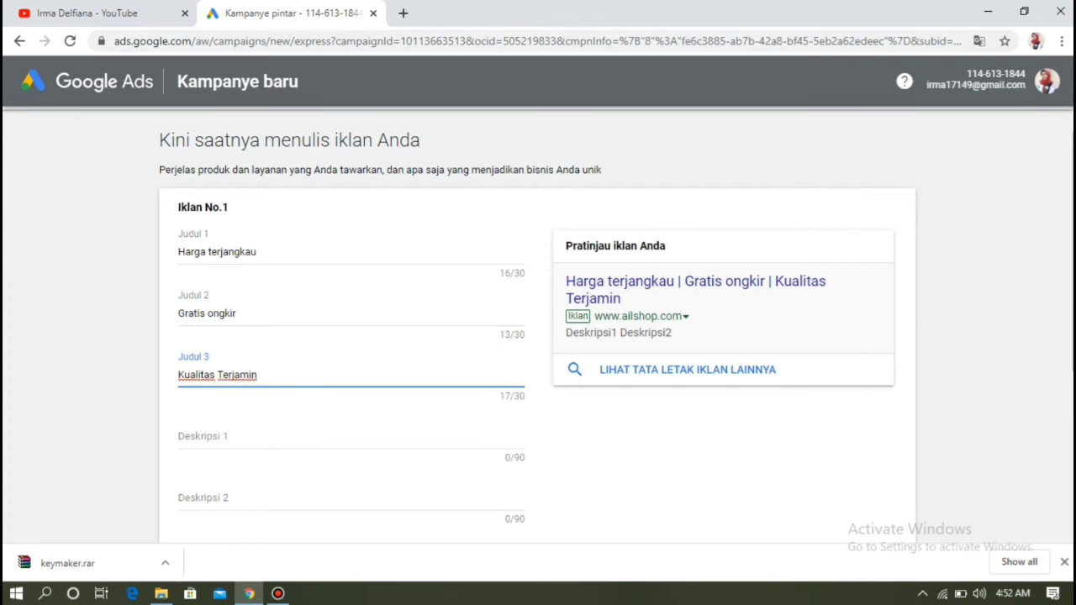
click(179, 436)
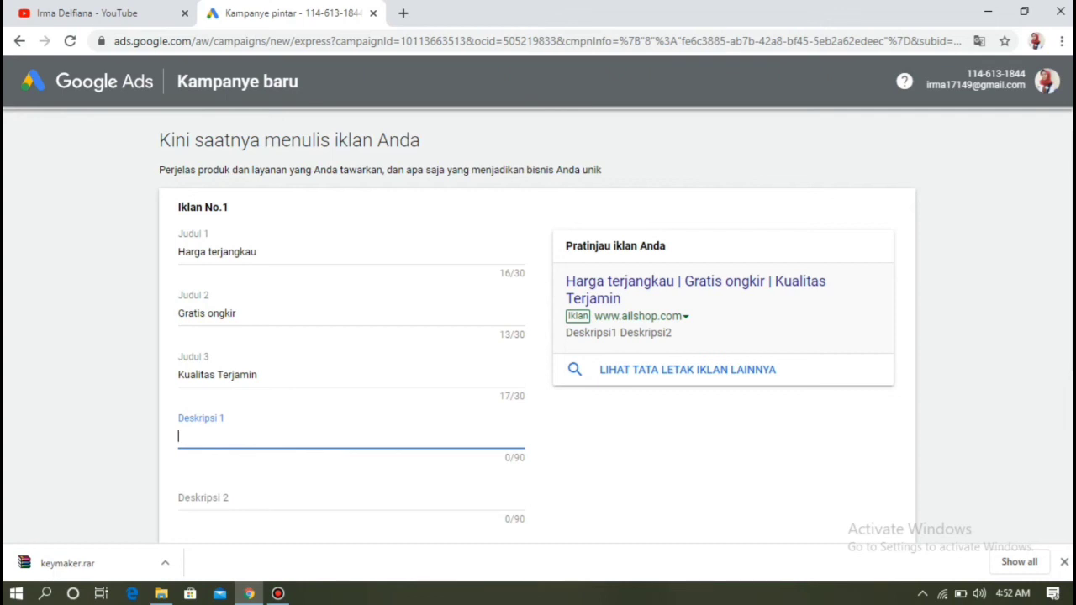
- Add descriptions 'Menjual segala jenis baju couple' and 'Free Desain', then submit the ad
text(Me)
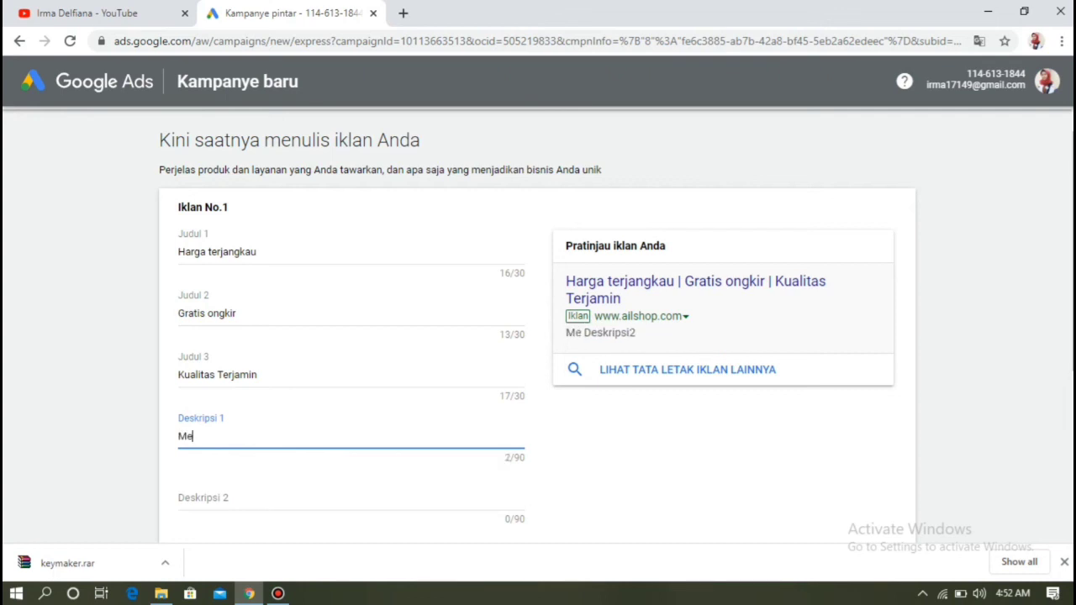
text(njual)
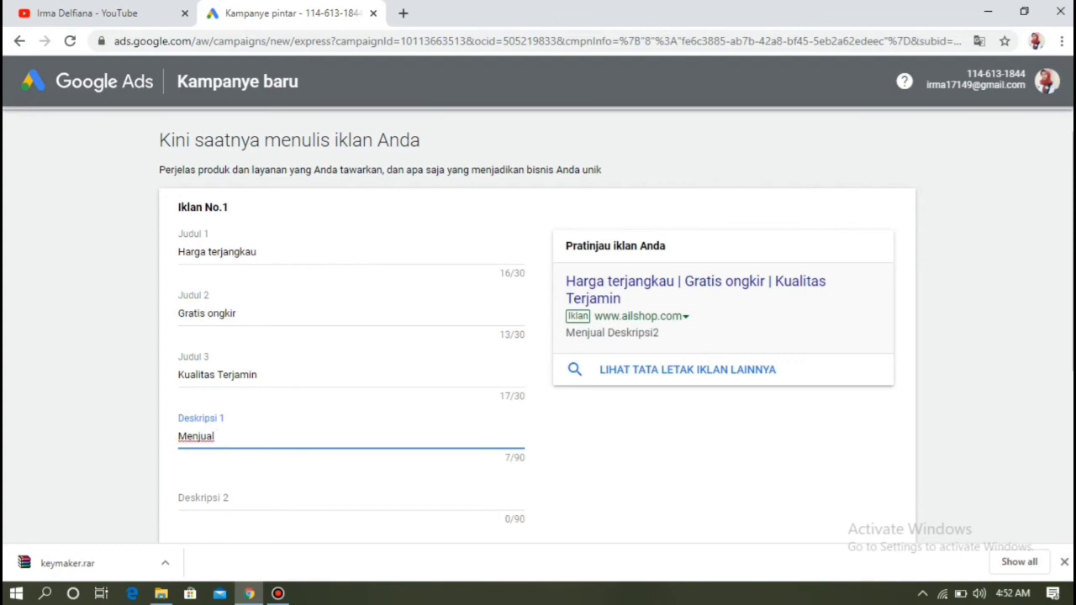
text( segal)
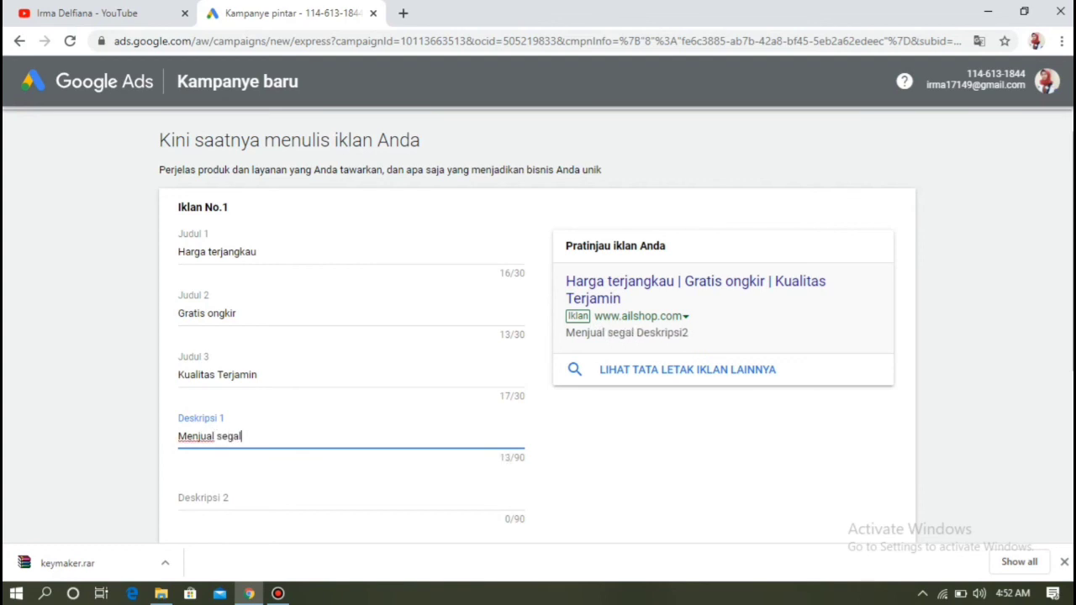
text(a jenis )
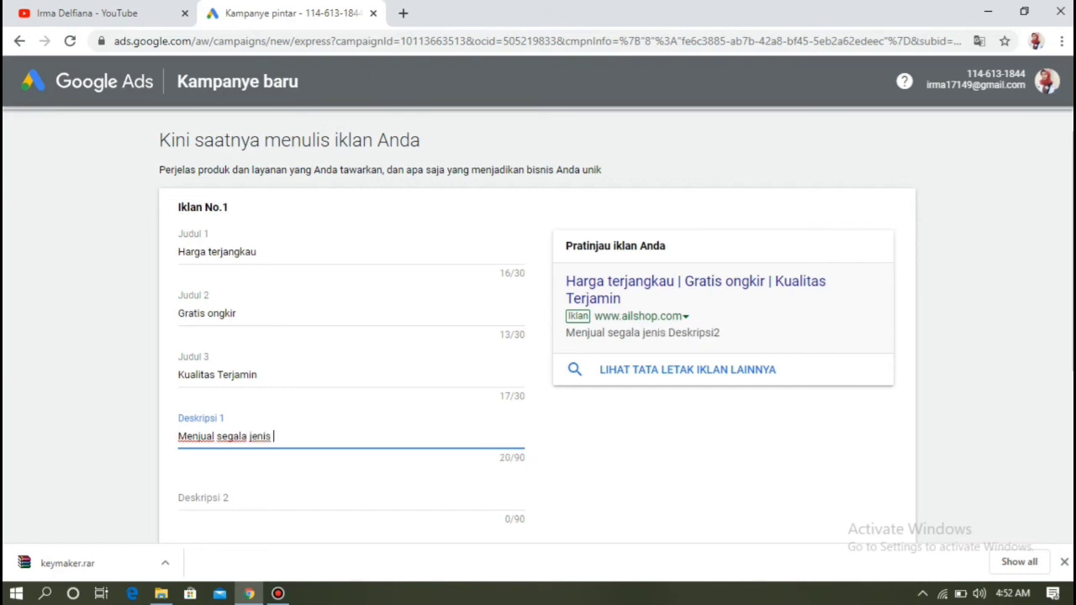
text(baju coup)
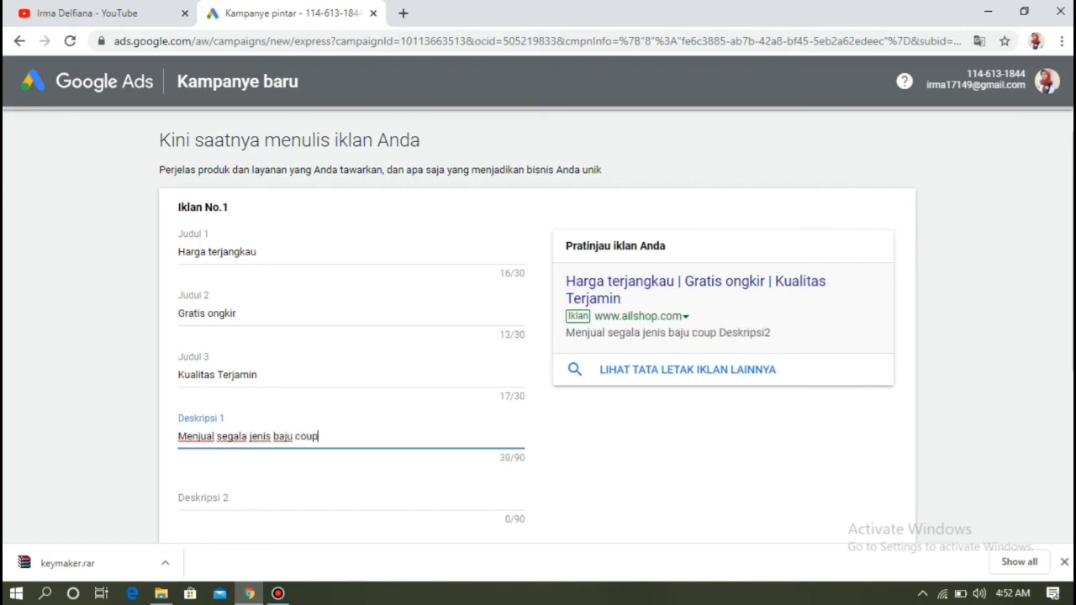
text(le)
click(203, 498)
text(Free)
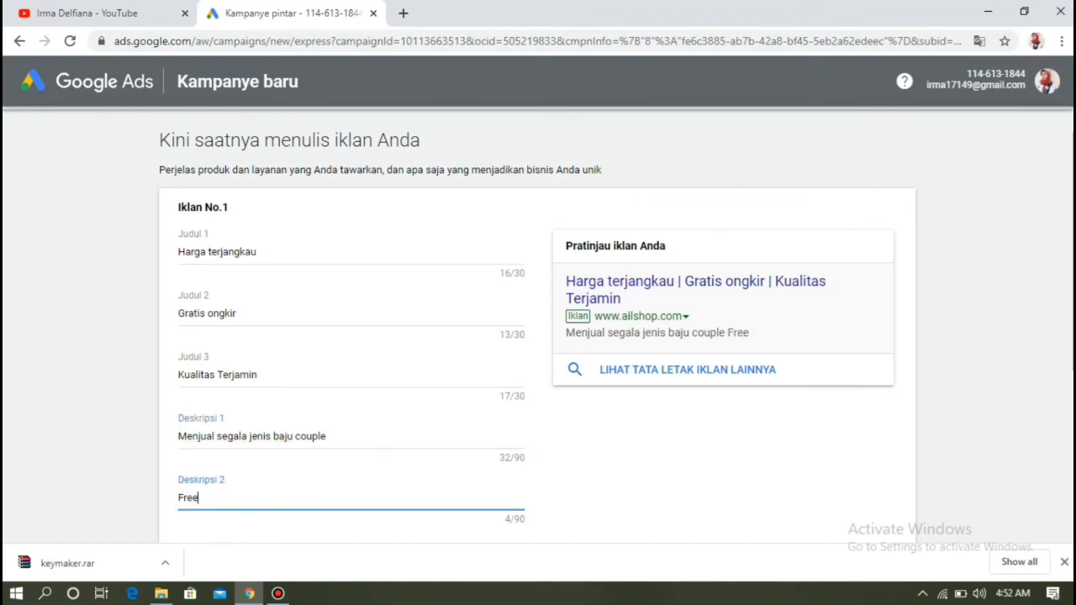
text( Desain)
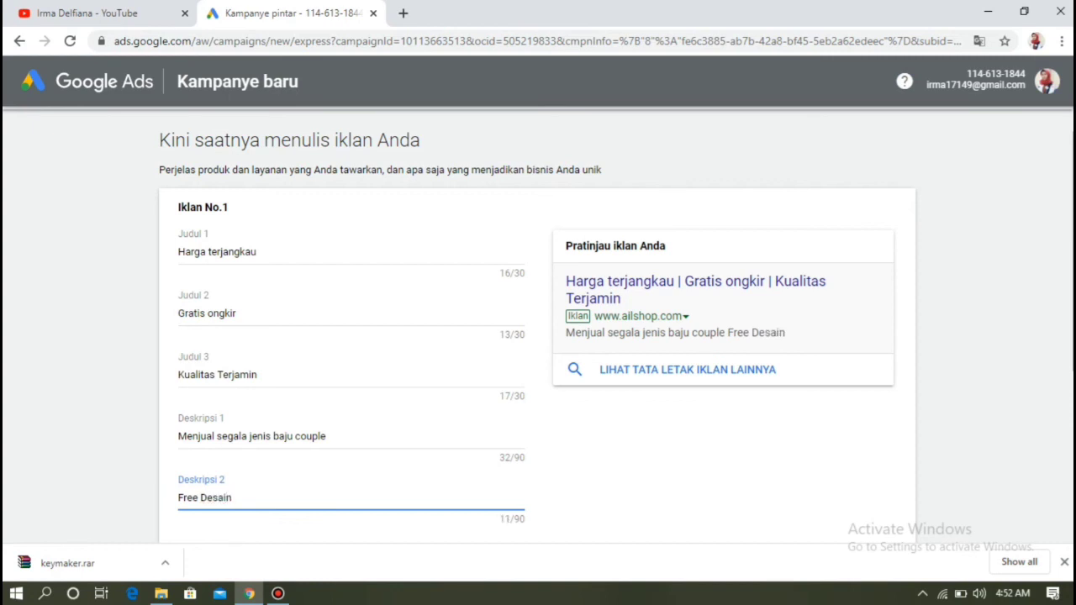
scroll(538, 324, down, 2)
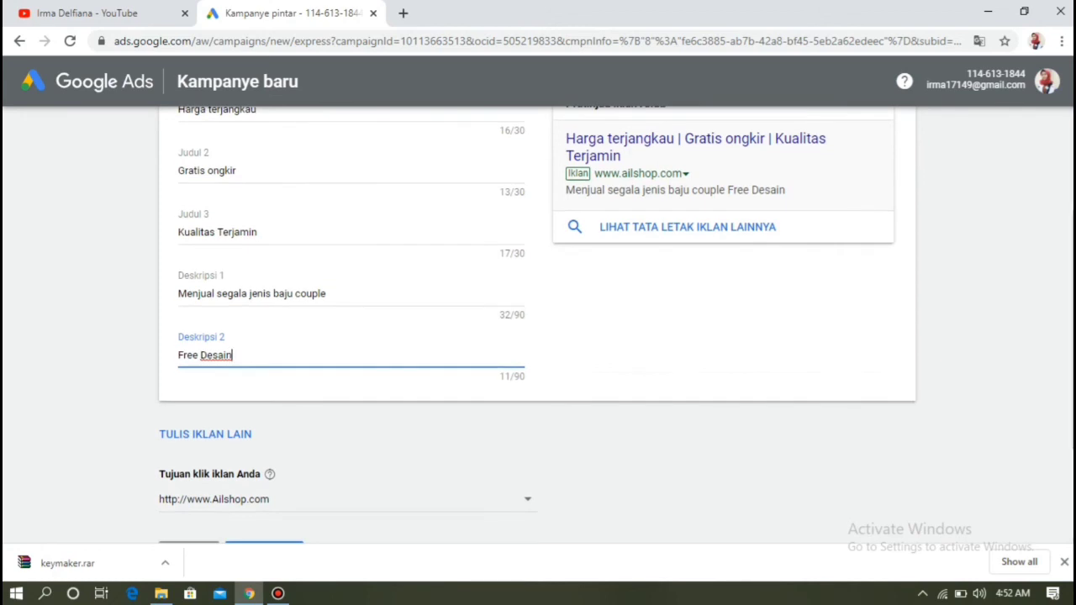
scroll(538, 325, down, 2)
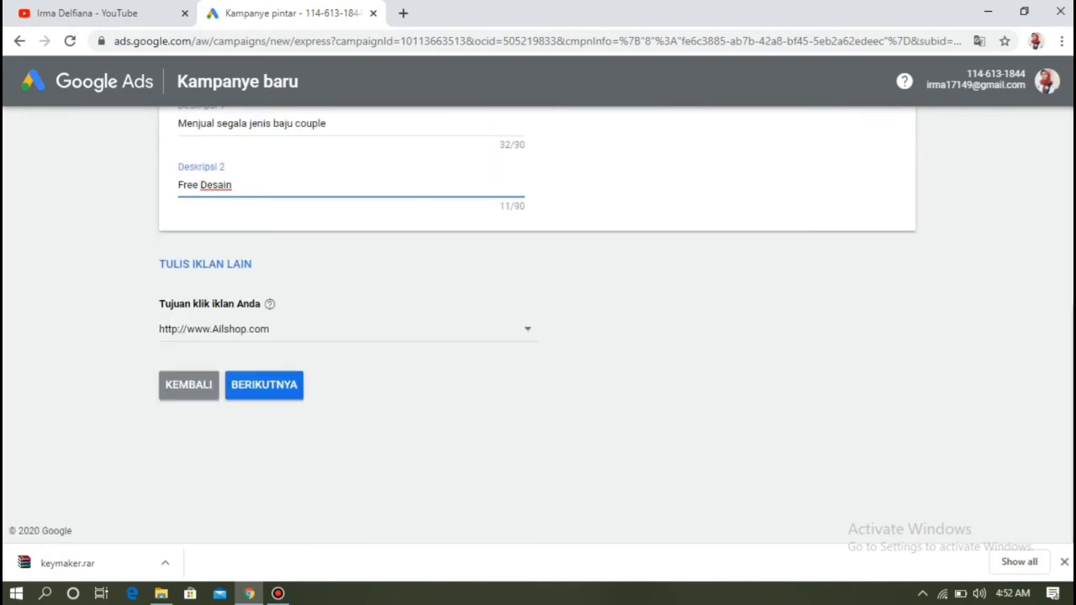
click(264, 384)
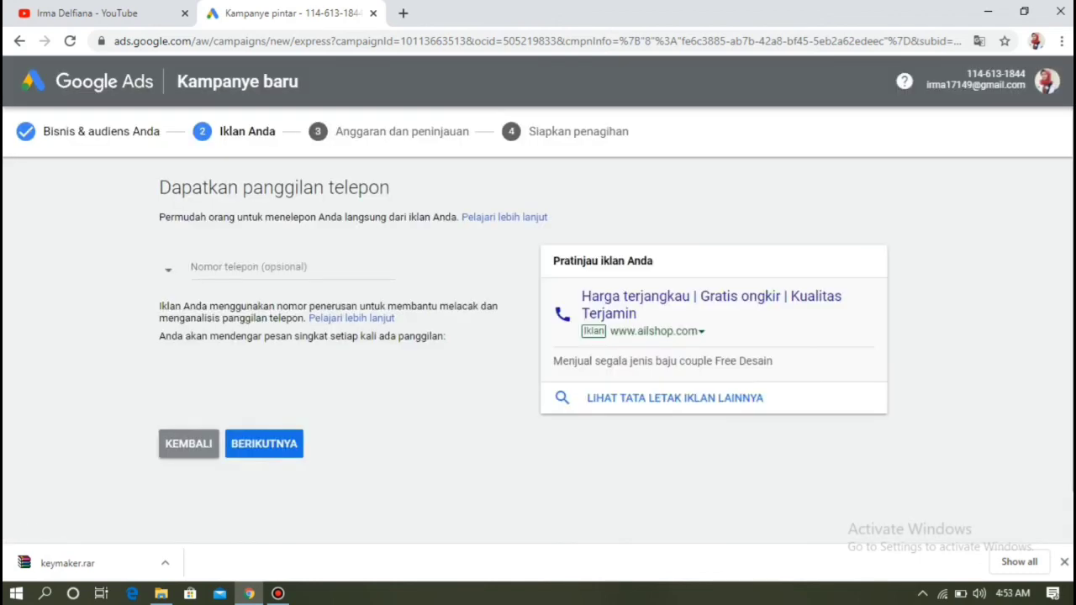
- Swap the US call number for the business's Indonesian phone number and continue
click(333, 267)
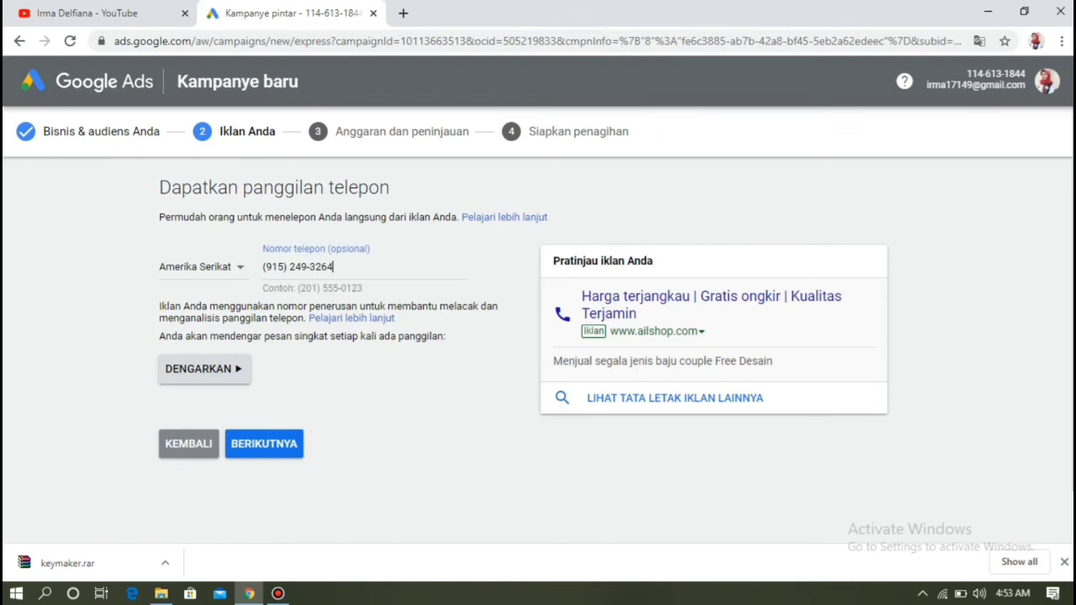
key(BackSpace)
key(BackSpace)
key(BackSpace)
key(BackSpace)
key(BackSpace)
key(BackSpace)
key(BackSpace)
key(BackSpace)
key(BackSpace)
key(BackSpace)
key(BackSpace)
key(BackSpace)
key(BackSpace)
key(BackSpace)
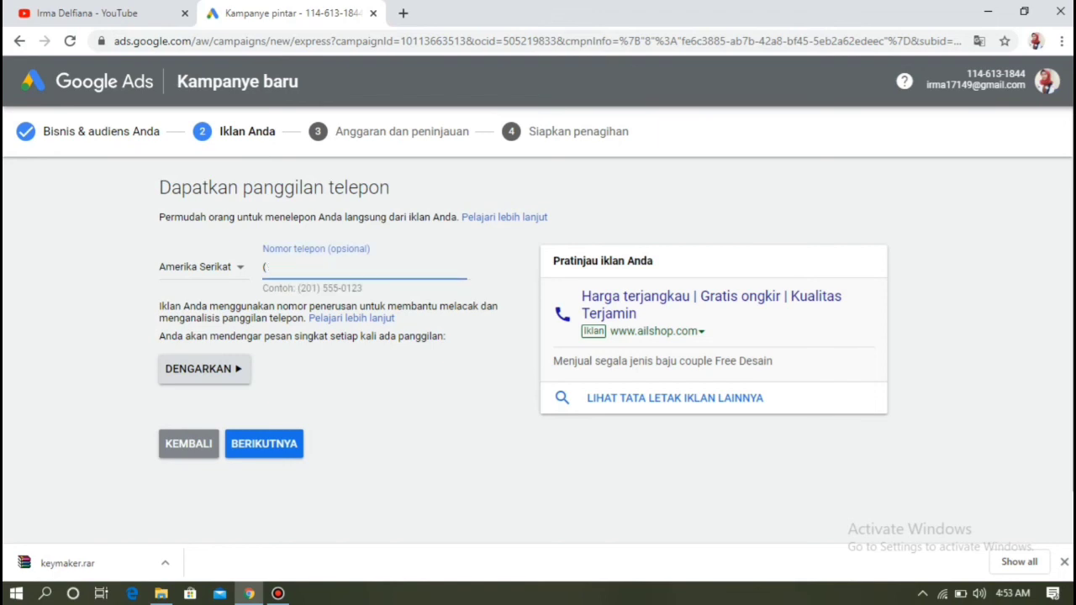
click(379, 395)
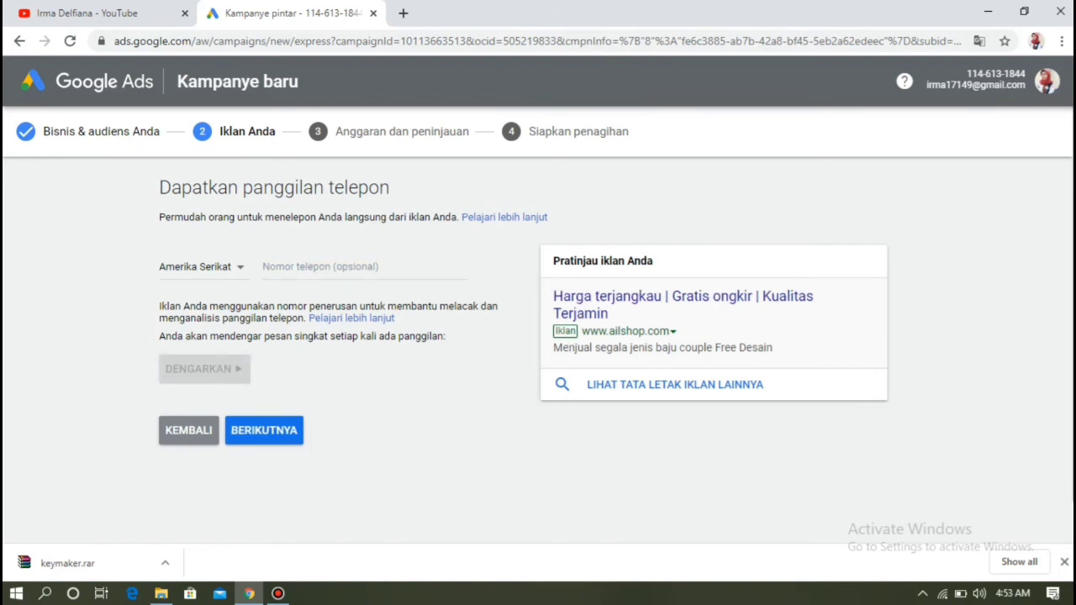
click(202, 266)
text(in)
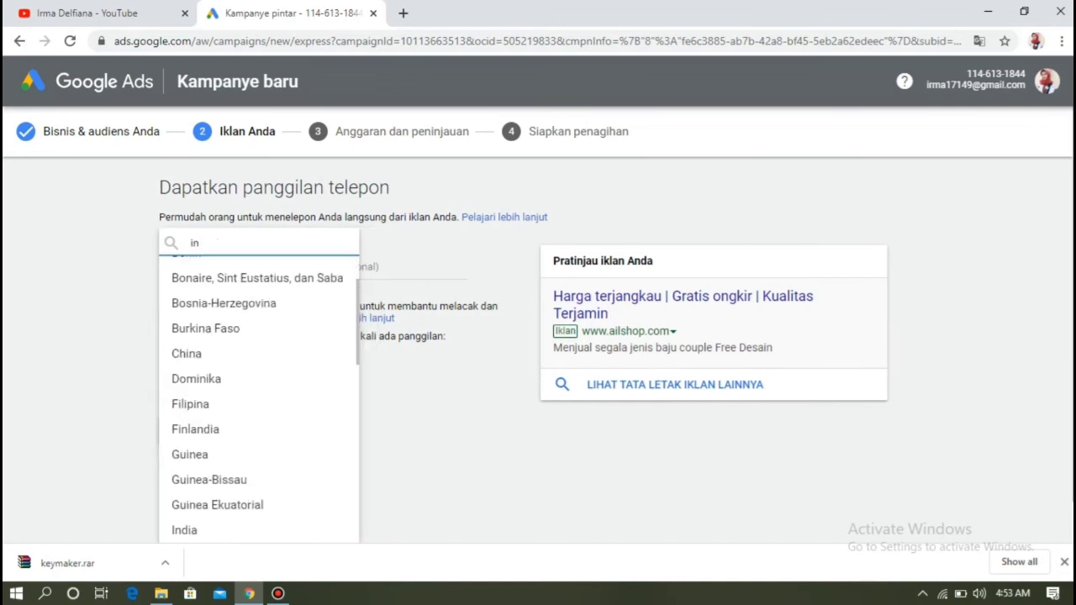
text(d)
key(Down)
key(Down)
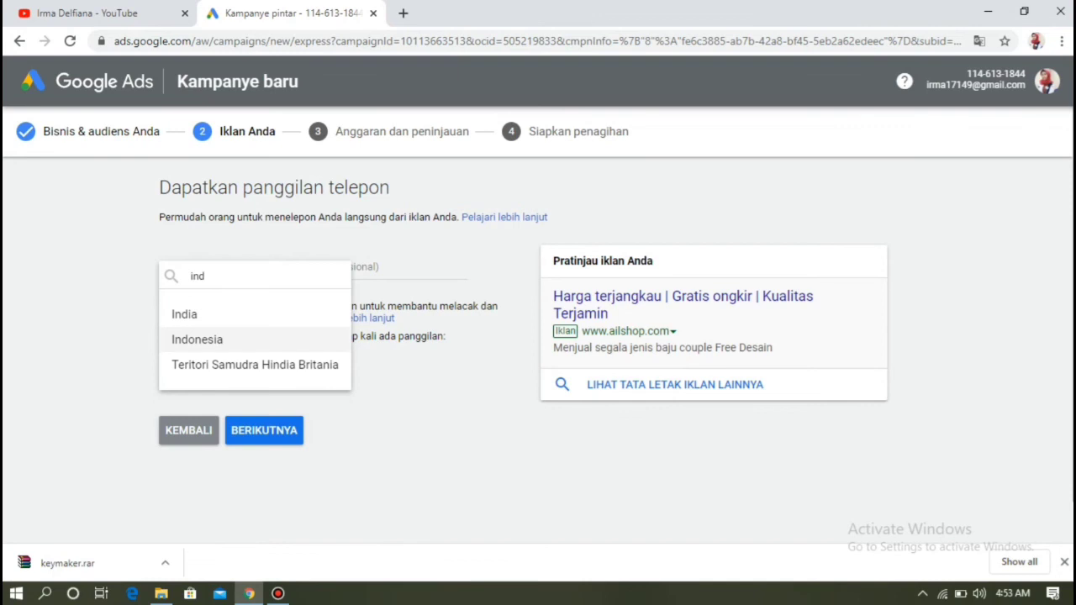
key(Return)
click(336, 267)
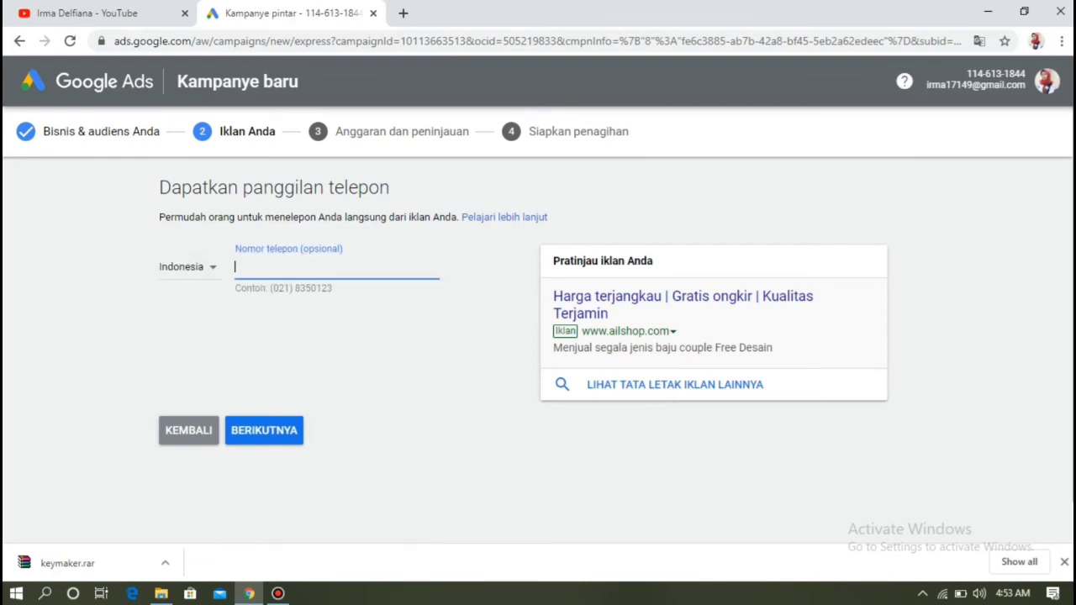
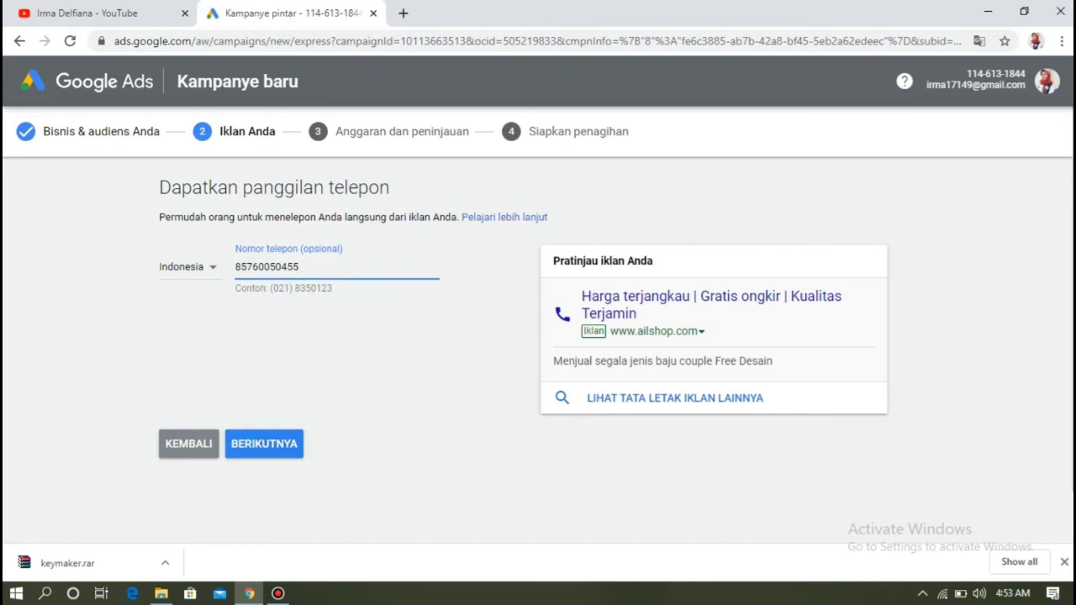
click(264, 444)
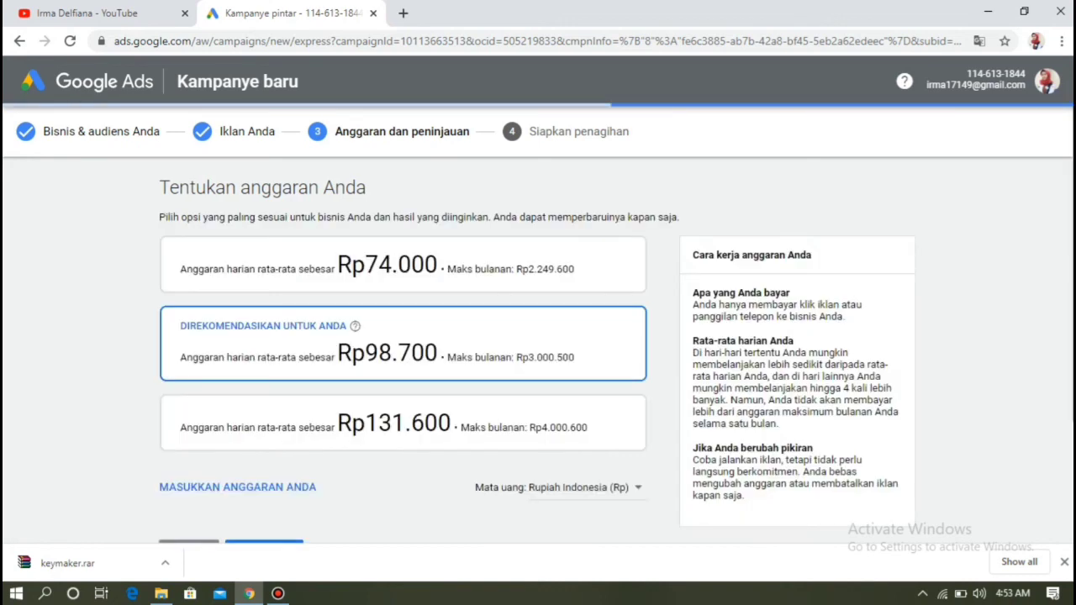
- Keep the recommended Rp98.700 average daily budget and continue
scroll(538, 337, down, 3)
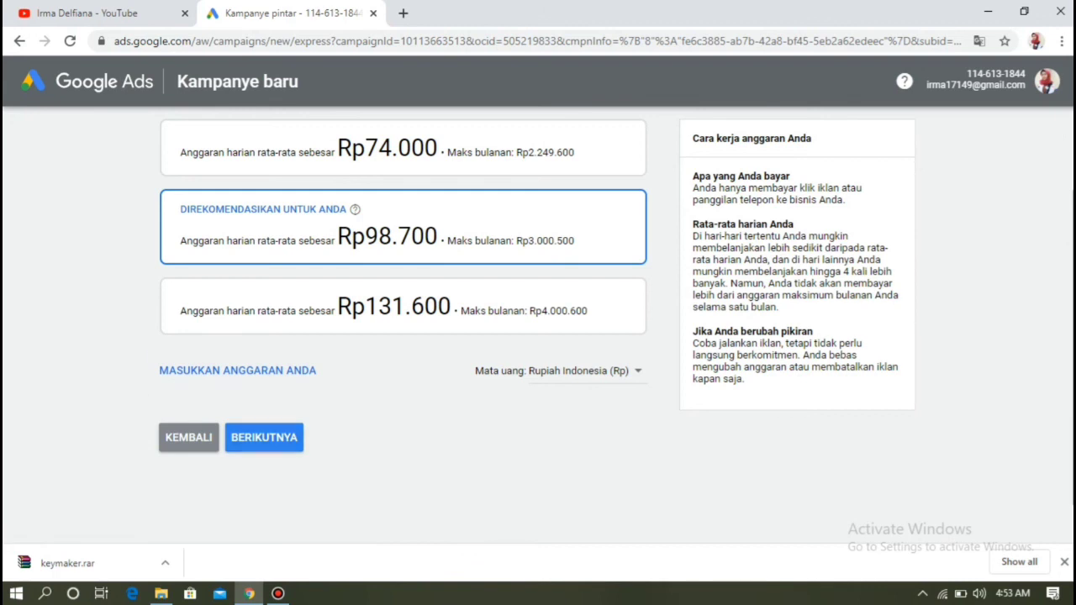
click(264, 437)
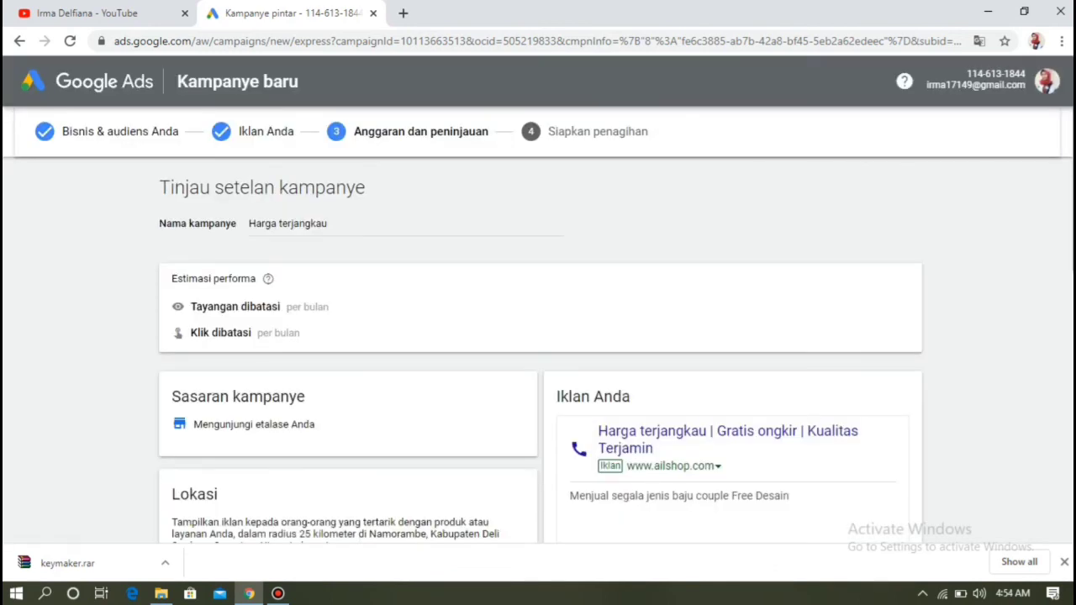
- Look over the Harga terjangkau campaign summary and proceed to billing setup
scroll(538, 325, down, 1)
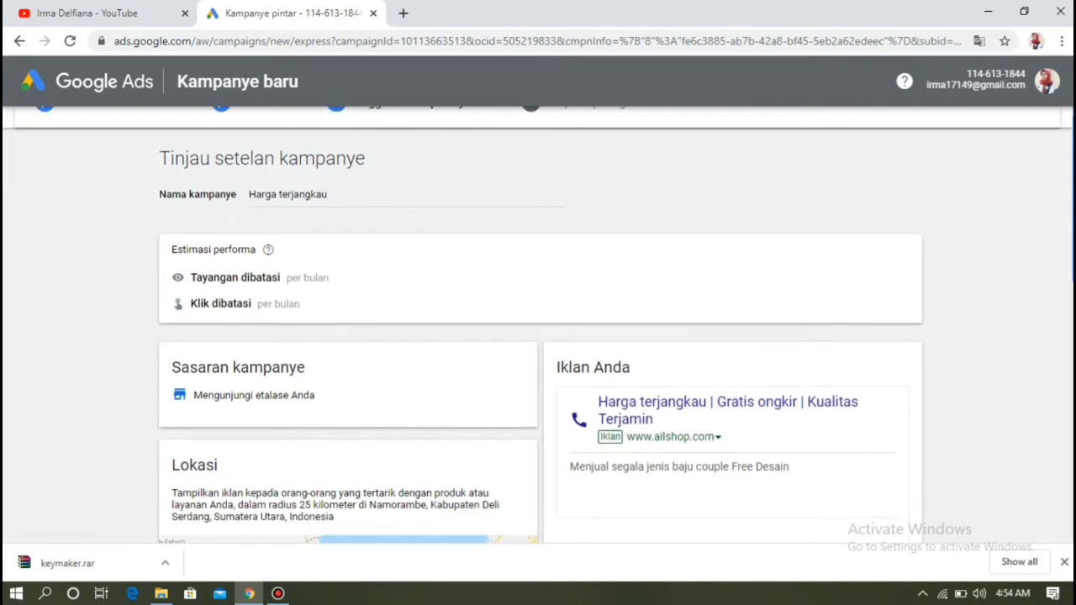
scroll(538, 325, down, 1)
scroll(541, 327, down, 2)
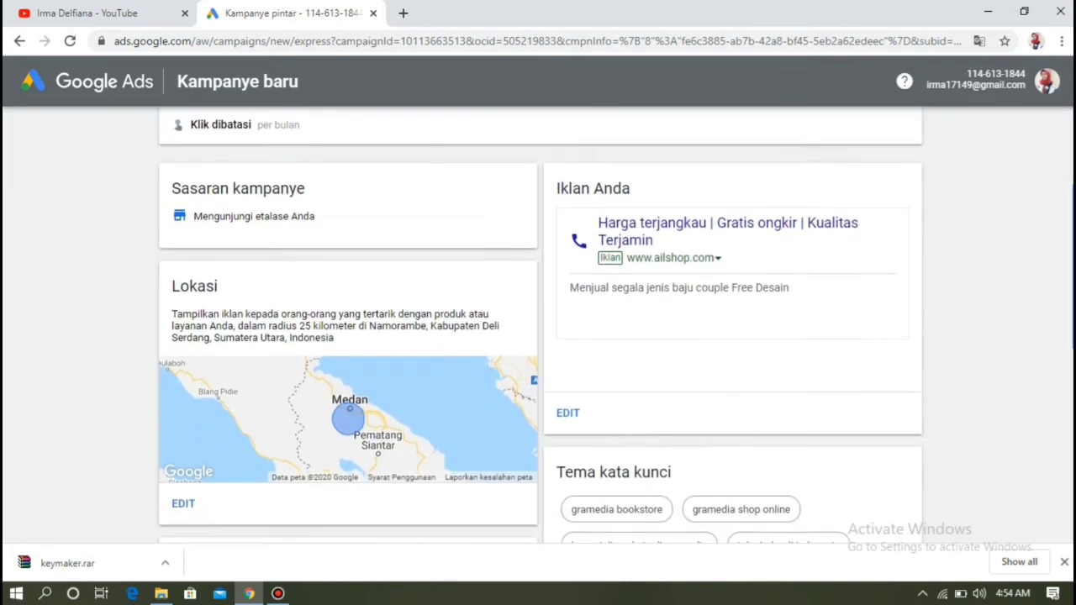
scroll(541, 326, up, 4)
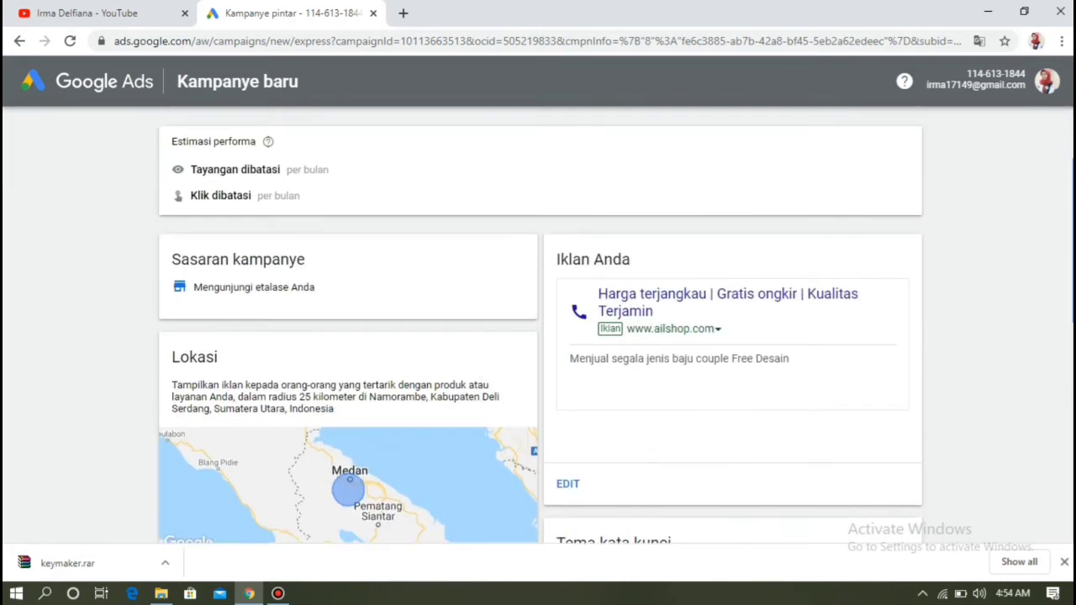
scroll(538, 327, down, 4)
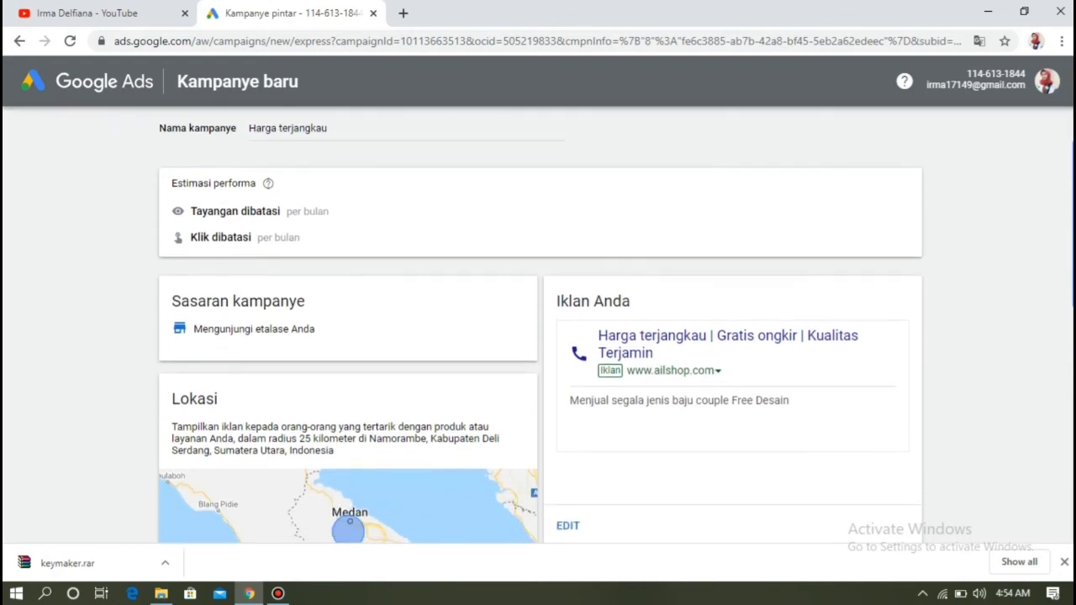
scroll(540, 325, down, 2)
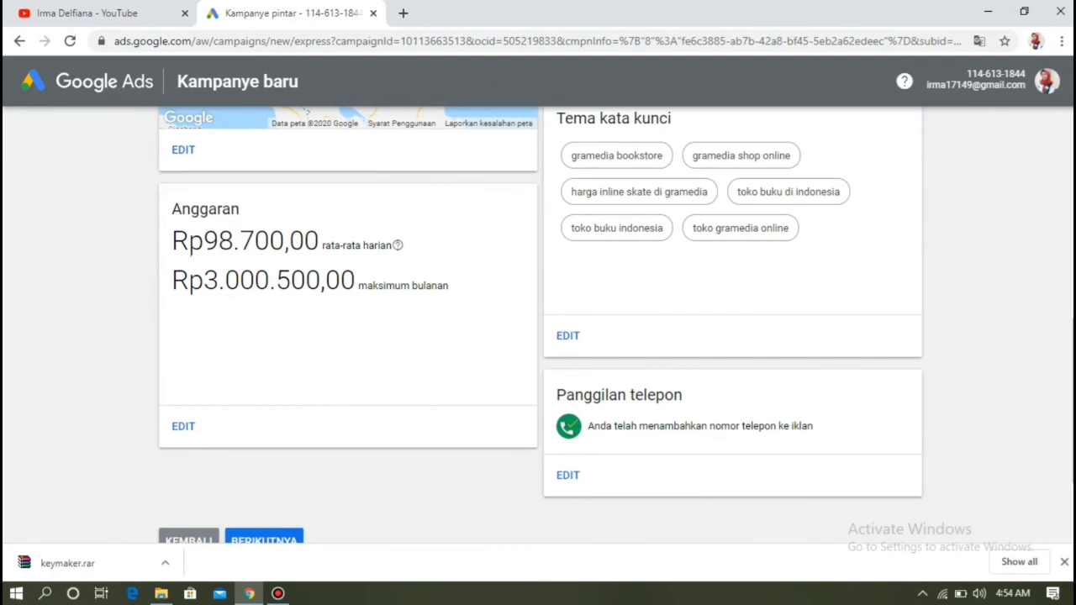
click(264, 538)
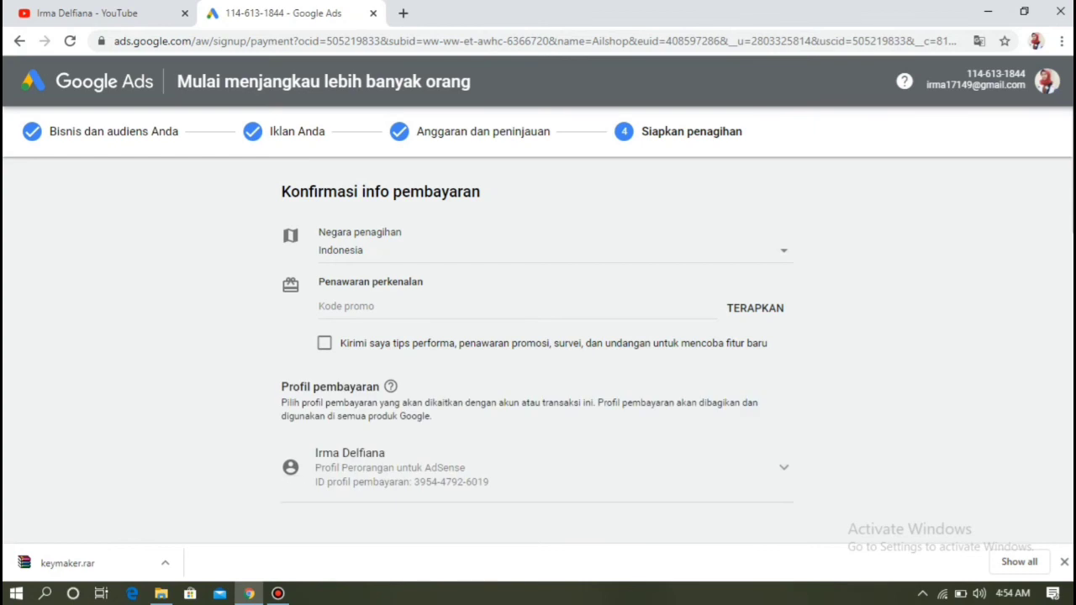
- Accept the Google Ads terms and conditions
scroll(538, 336, down, 4)
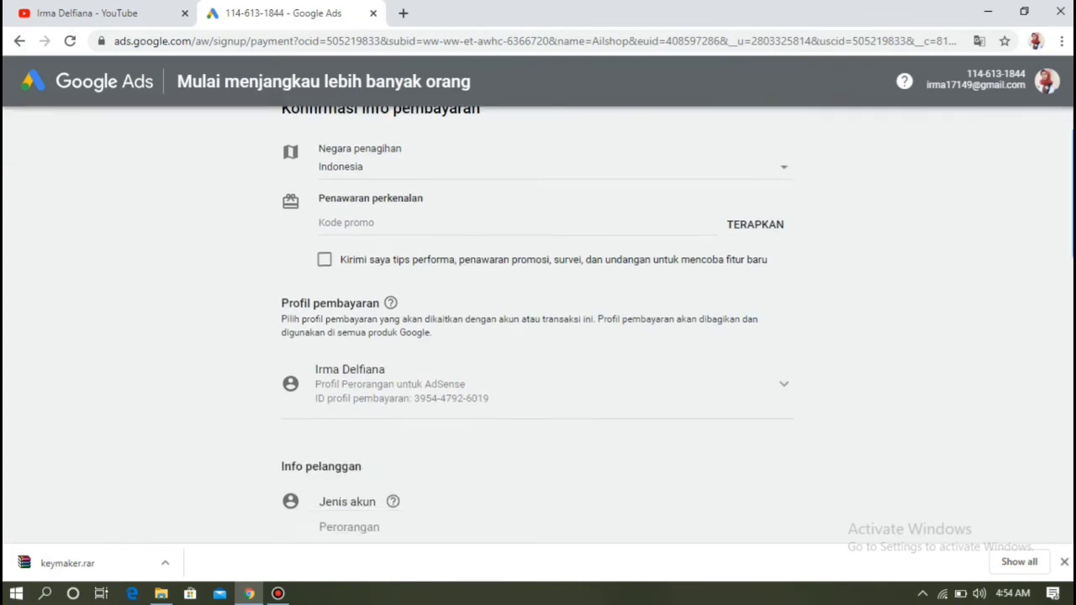
scroll(538, 336, down, 3)
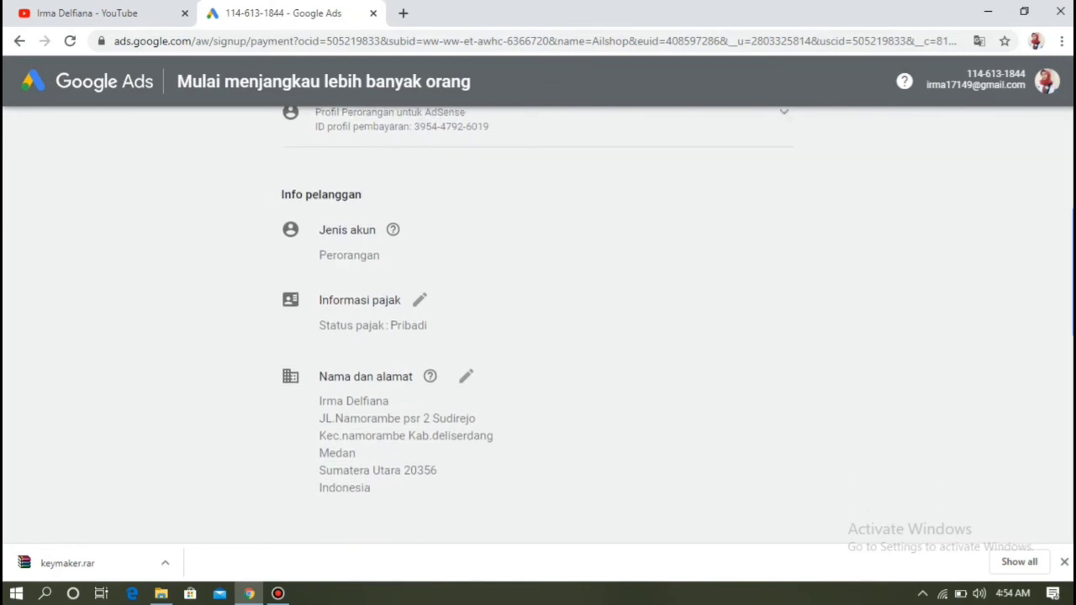
scroll(538, 337, down, 5)
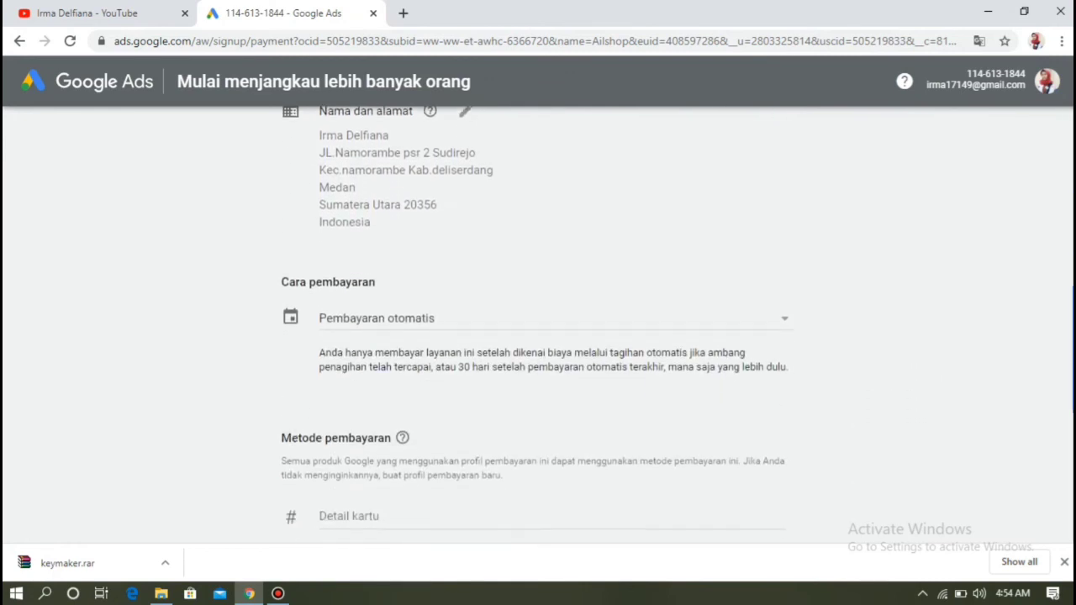
scroll(538, 336, up, 1)
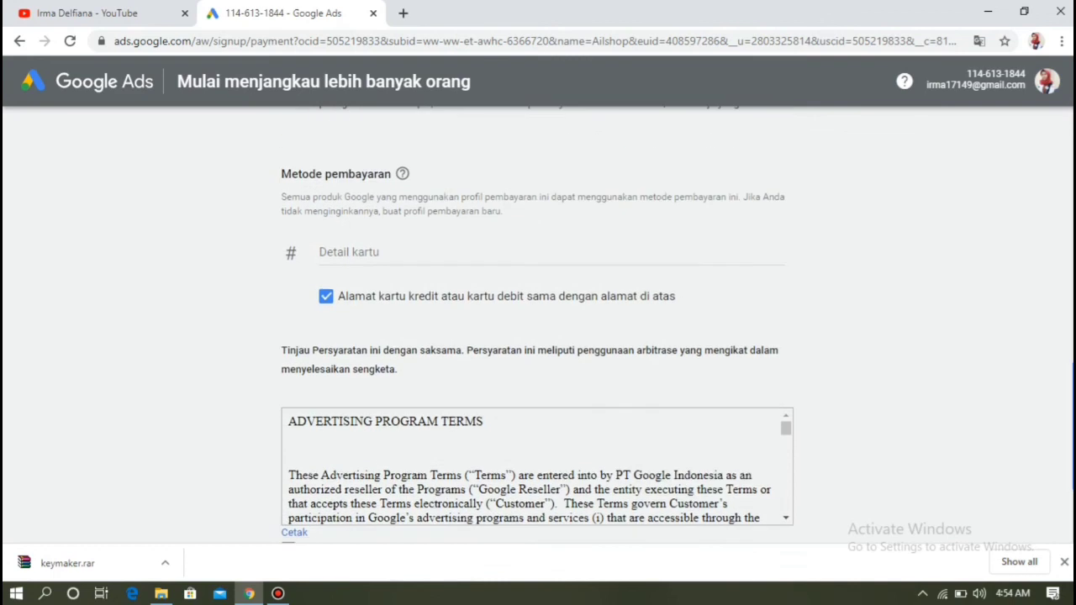
scroll(538, 337, down, 1)
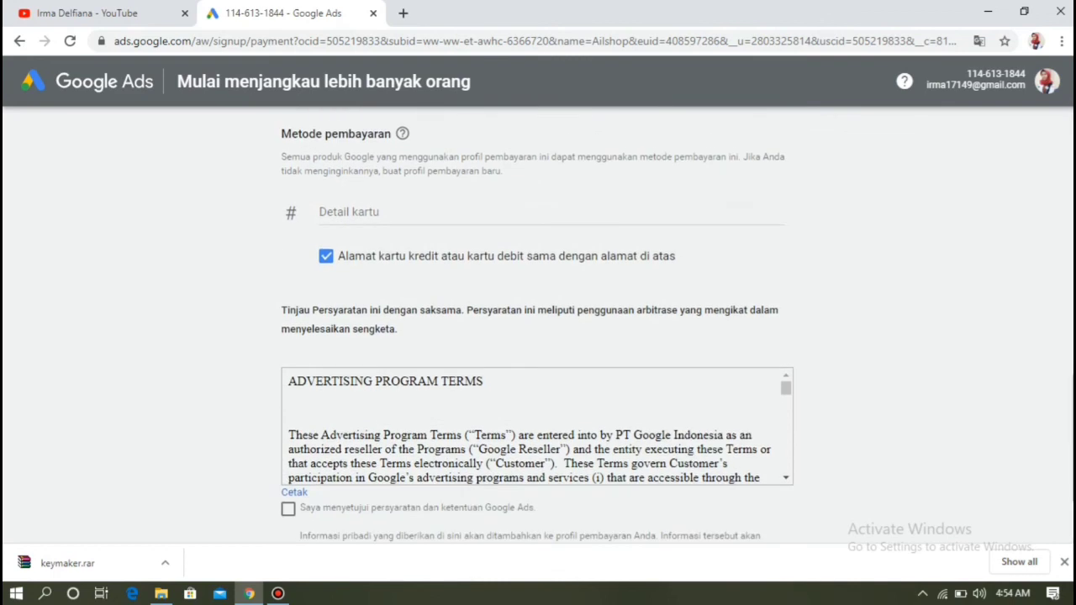
click(288, 508)
- Change the payment method from automatic to Pembayaran manual
scroll(538, 337, up, 3)
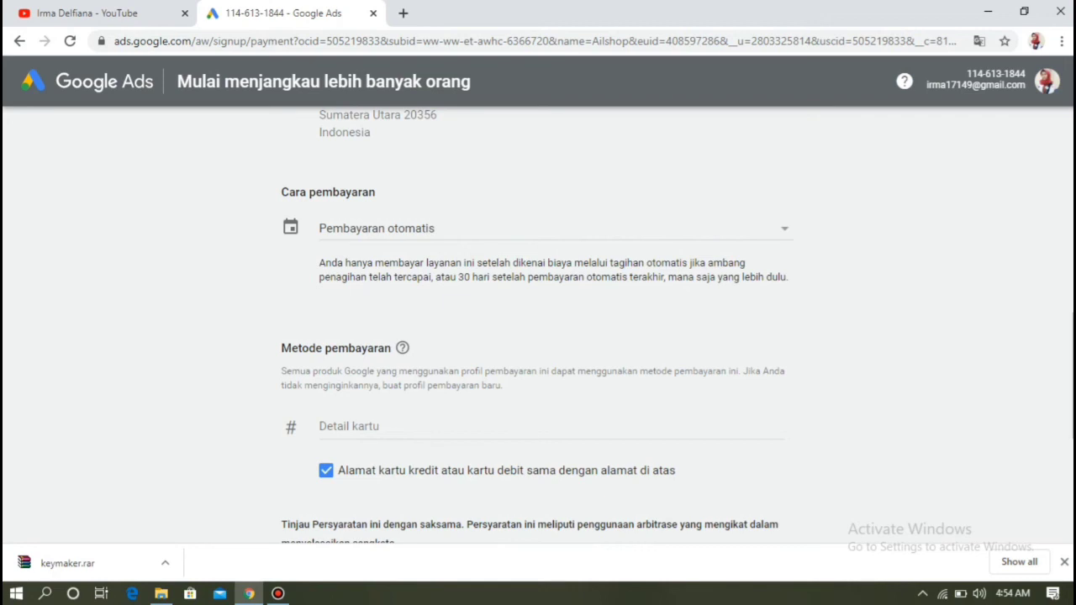
click(555, 228)
click(392, 257)
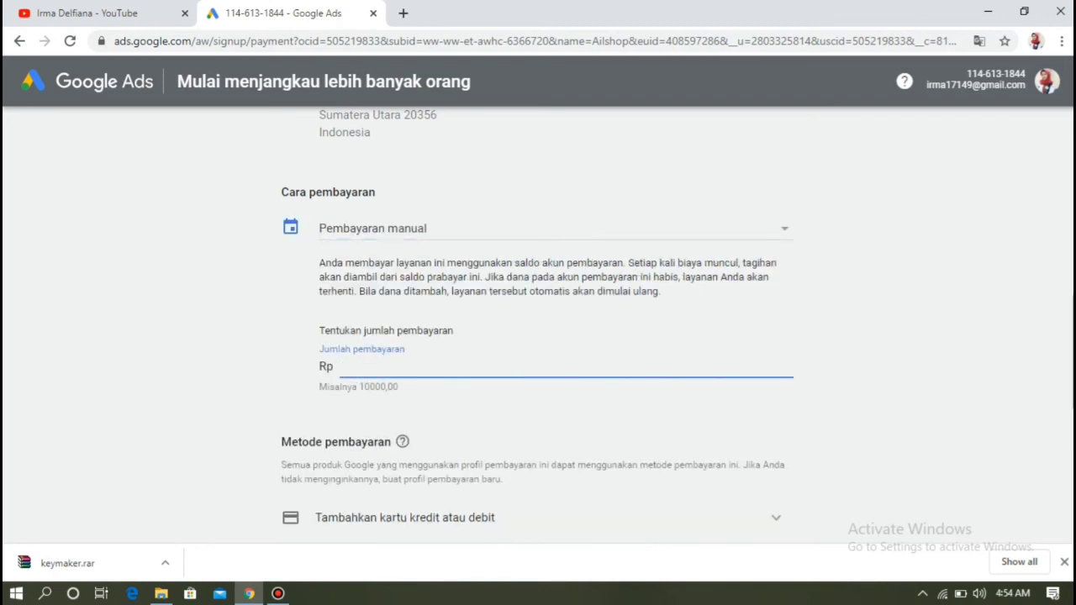
- Enter a Rp 100.000 payment amount in Jumlah pembayaran and submit the billing form
text(100.000)
scroll(538, 336, down, 1)
scroll(538, 336, up, 2)
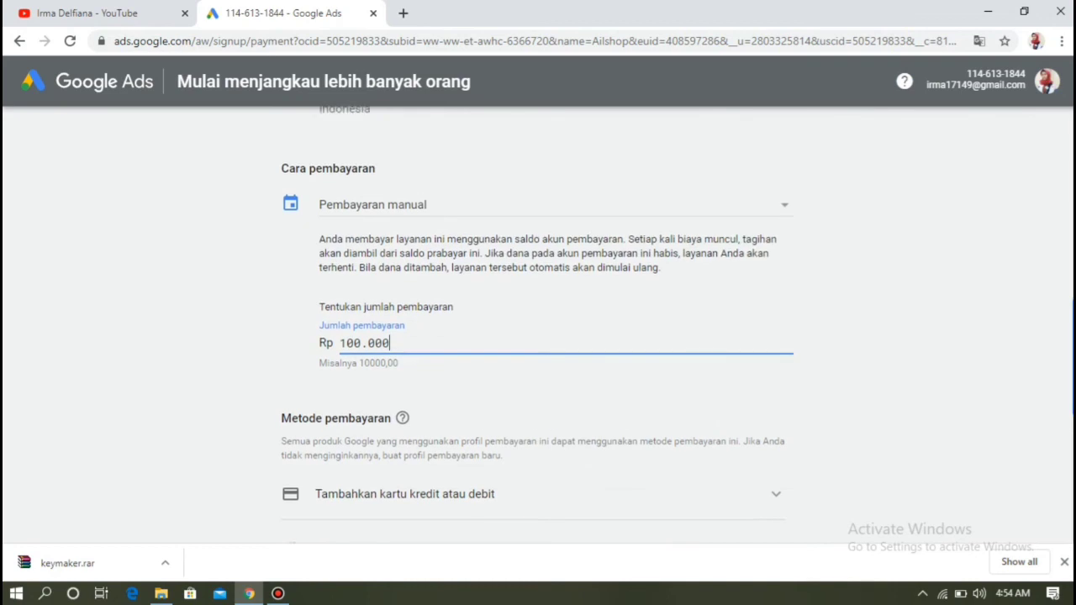
scroll(538, 337, up, 5)
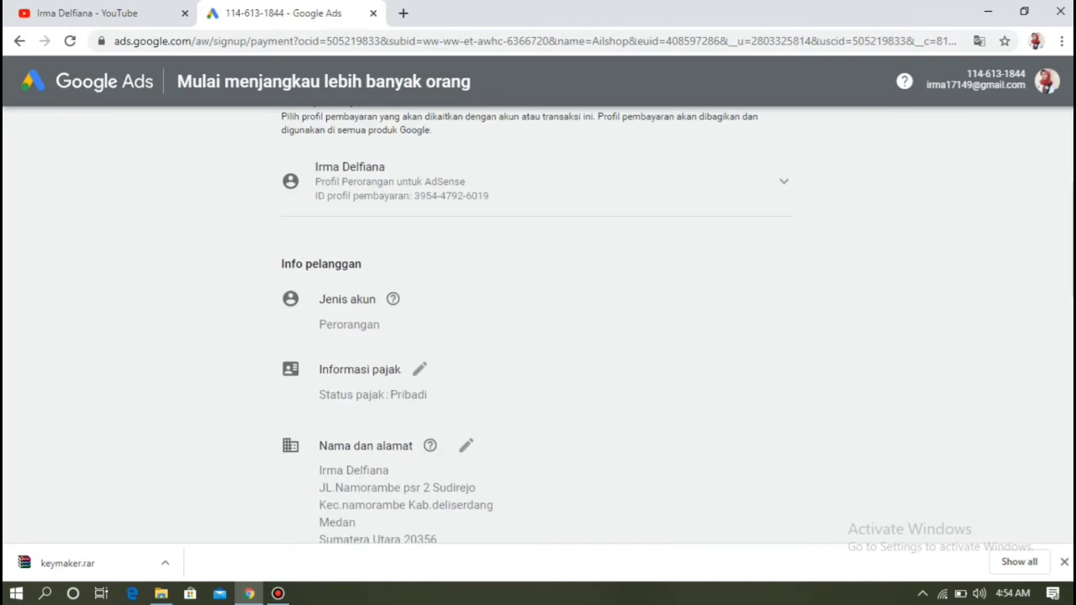
scroll(538, 336, up, 2)
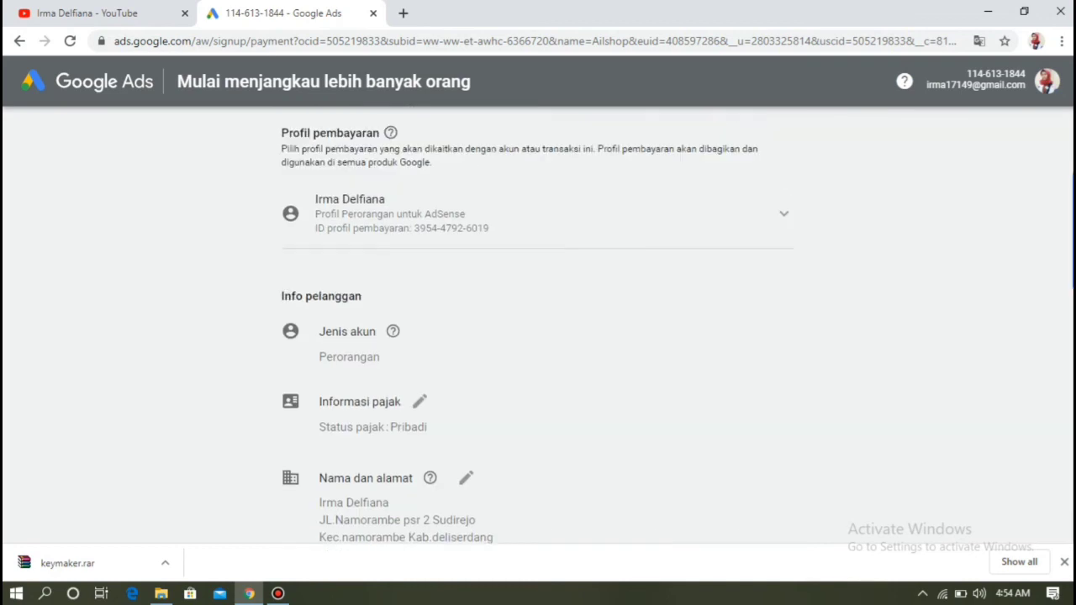
scroll(538, 337, down, 10)
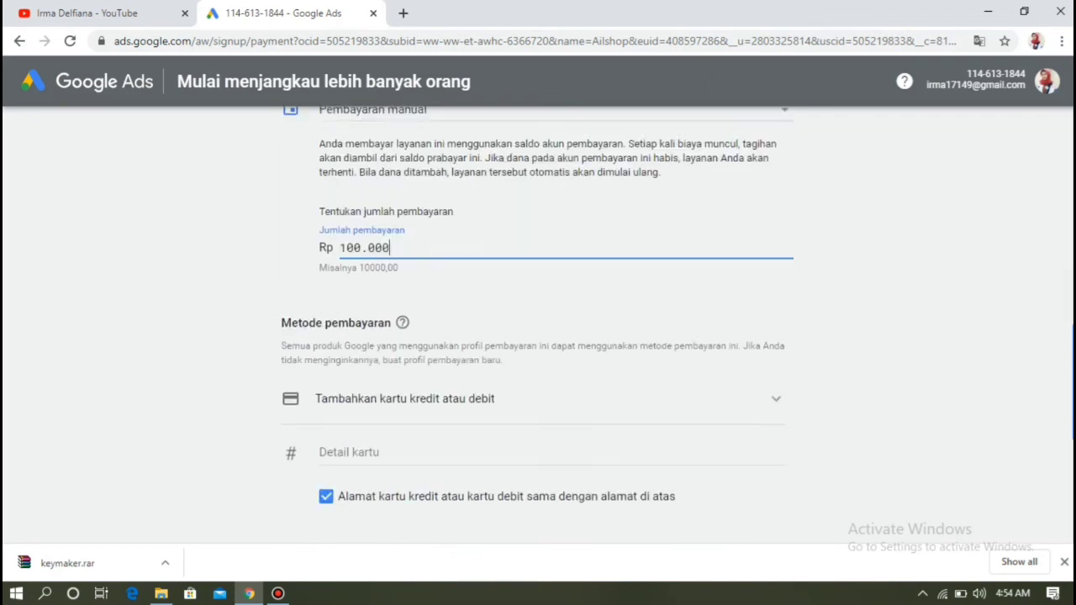
scroll(538, 336, down, 3)
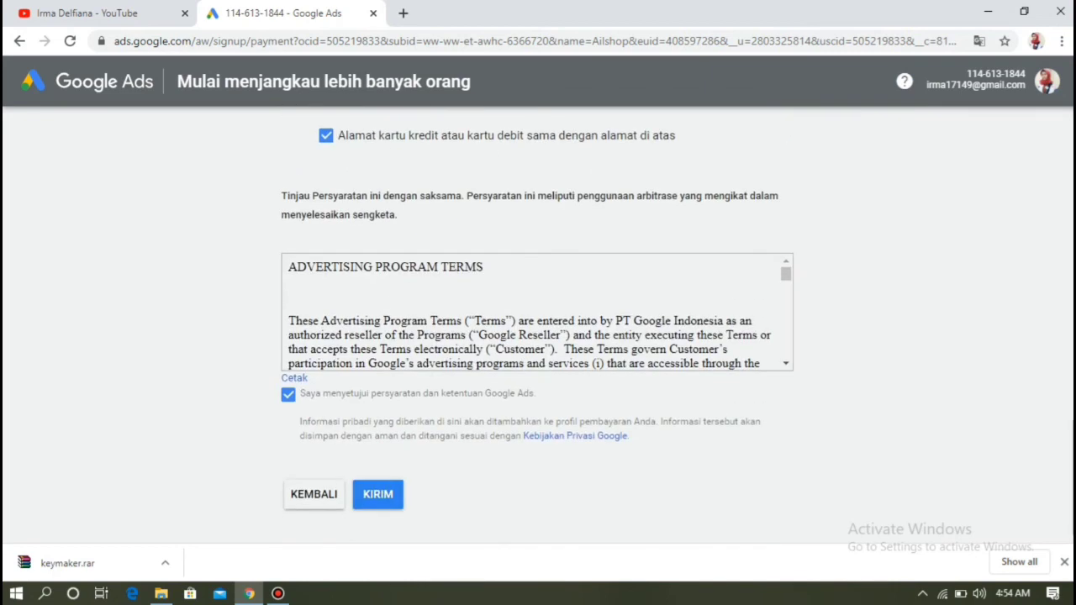
click(377, 494)
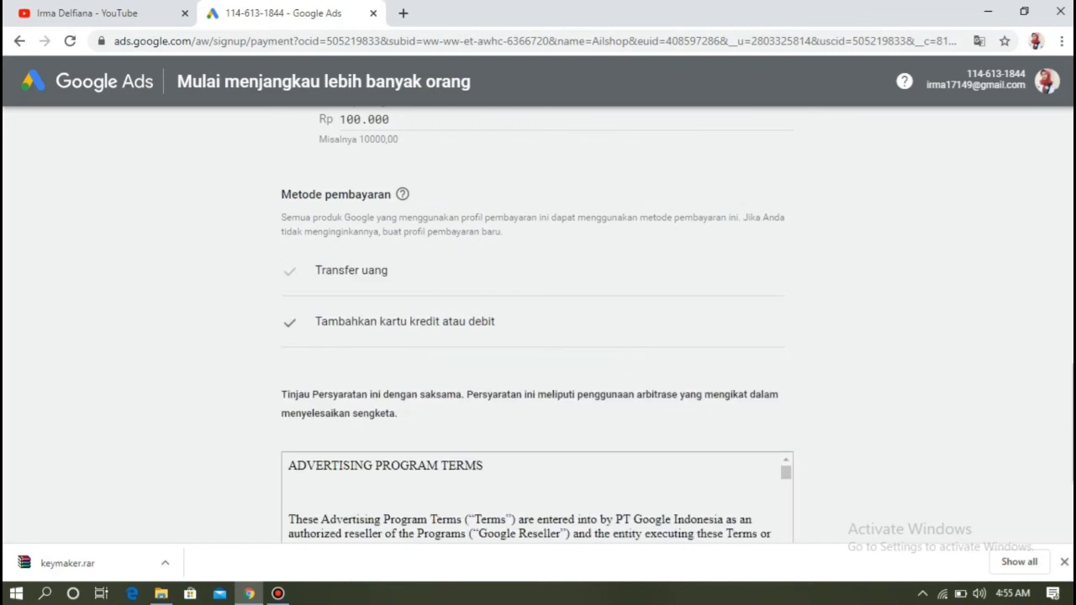
- Choose Transfer uang as the payment method and resubmit the billing form
click(351, 271)
scroll(538, 337, down, 2)
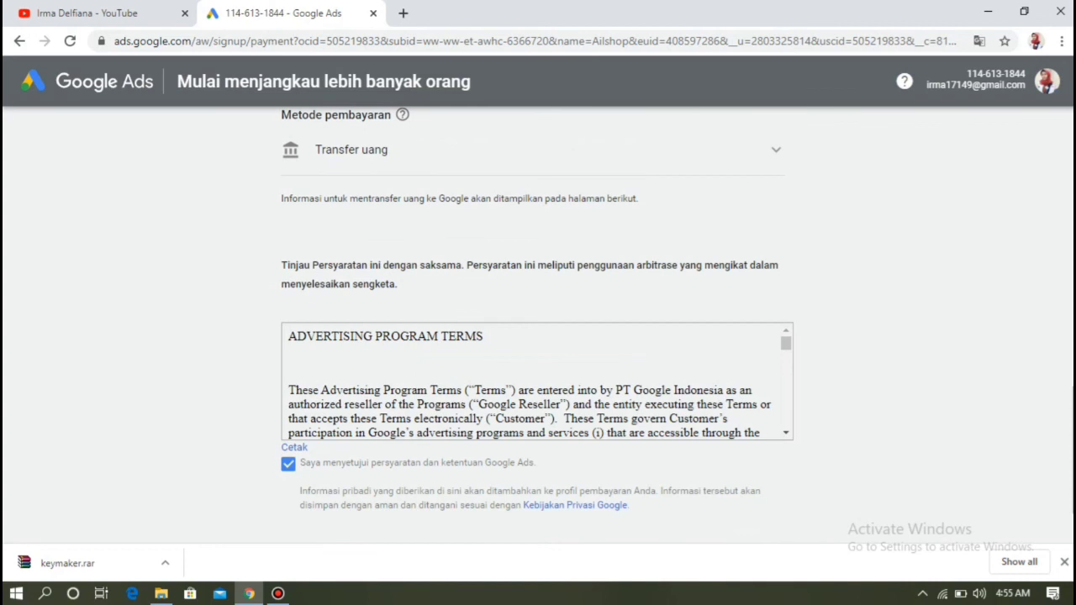
scroll(538, 336, down, 1)
scroll(538, 337, up, 2)
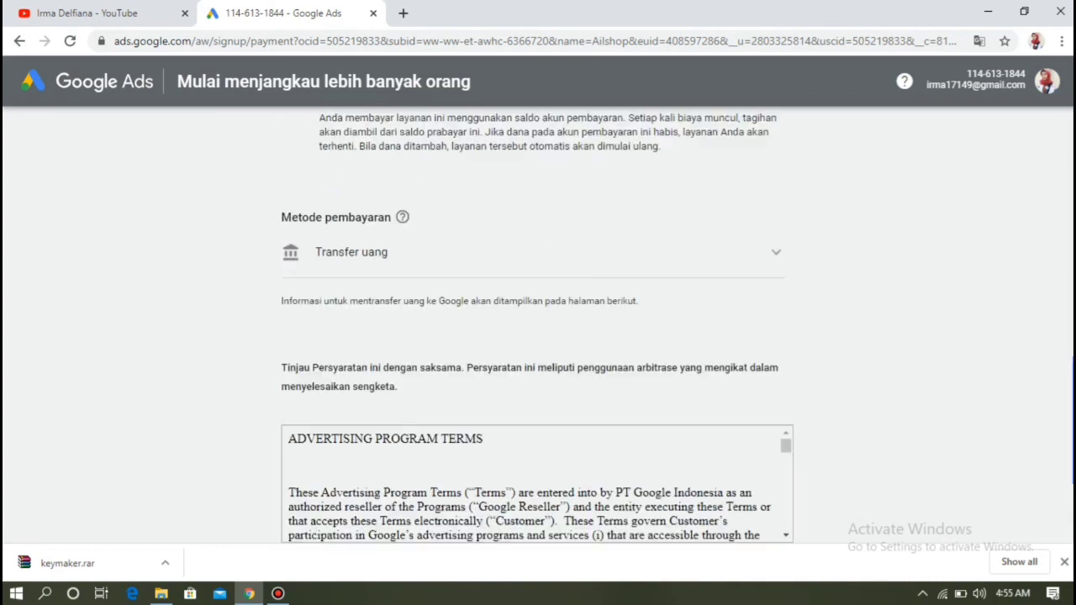
scroll(538, 336, down, 1)
scroll(538, 336, down, 2)
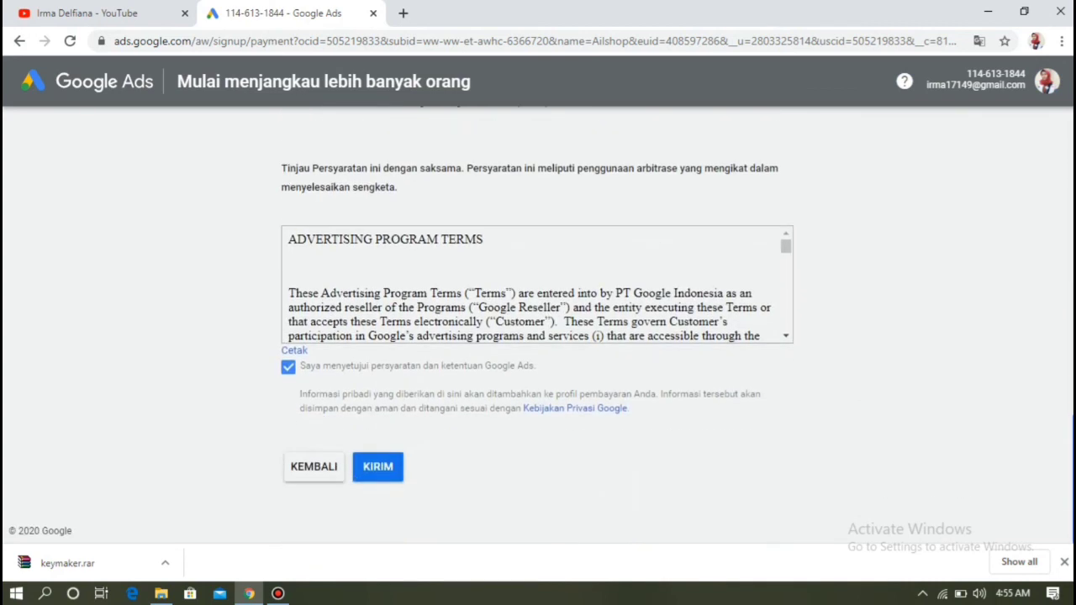
click(378, 467)
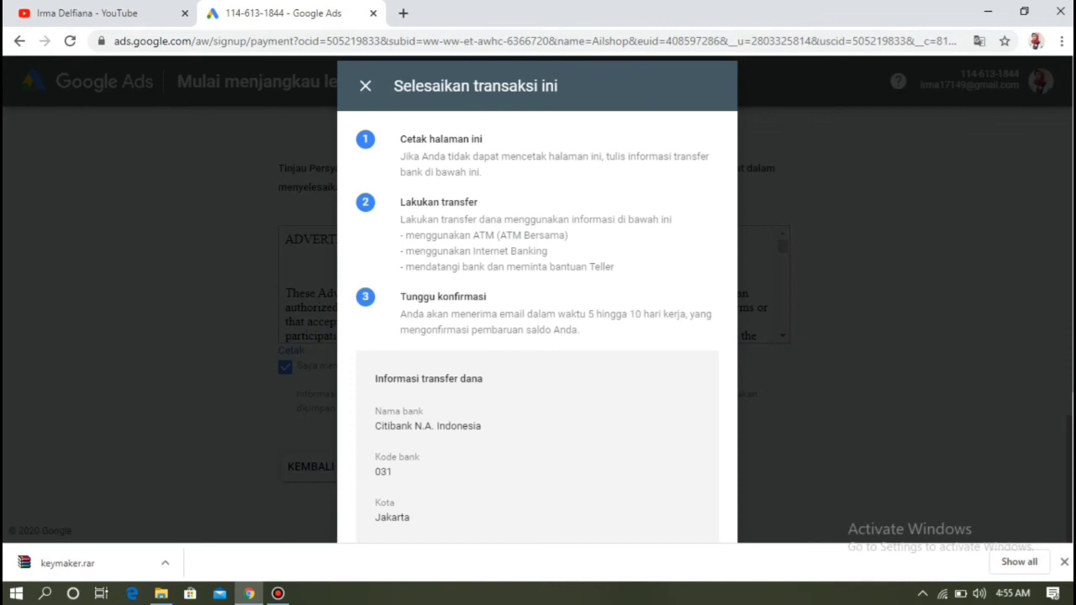
- Finish the transaction from the Citibank N.A. Indonesia transfer details window
scroll(538, 336, down, 3)
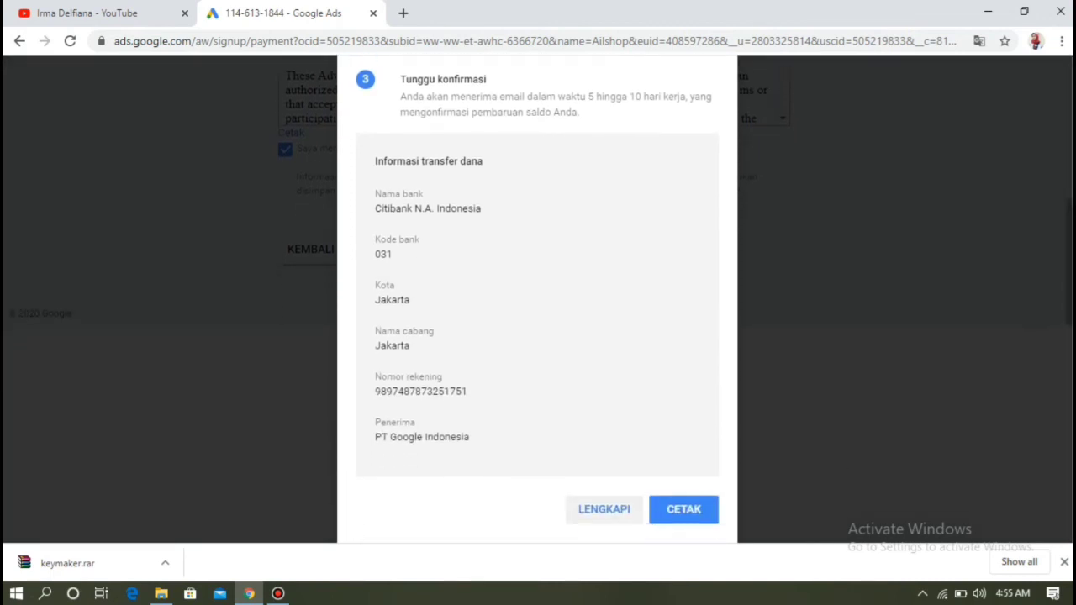
click(603, 510)
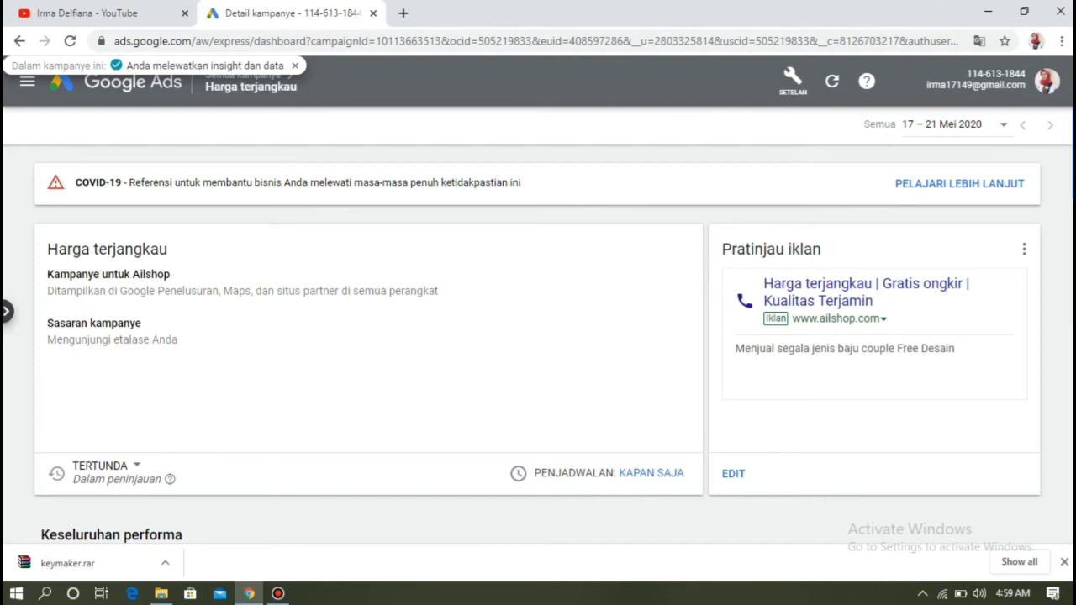
- Open the Harga terjangkau ad from the Pratinjau iklan card for editing
scroll(537, 347, down, 1)
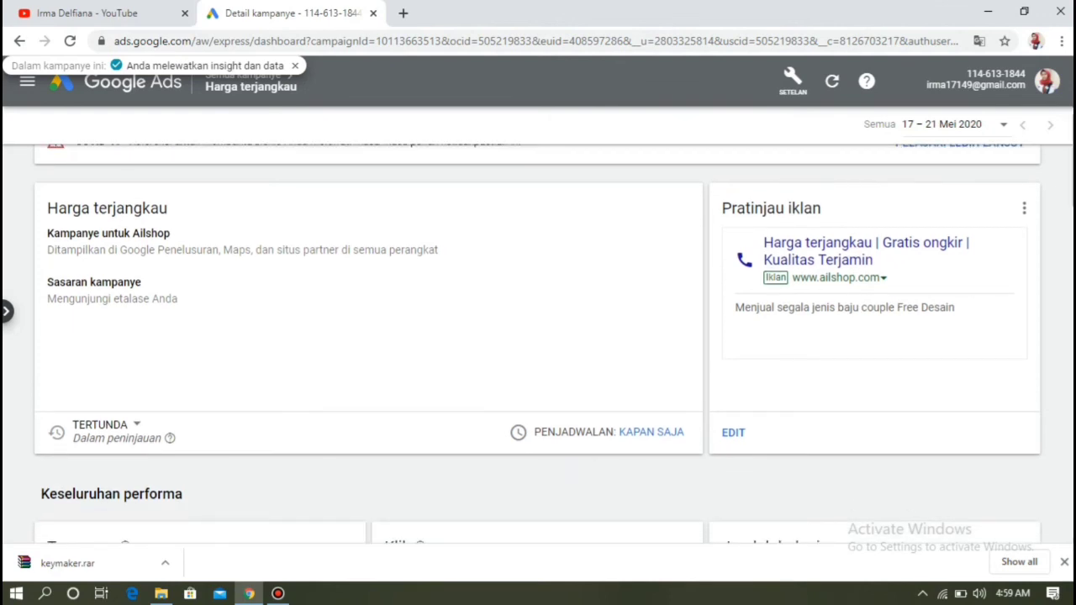
click(733, 432)
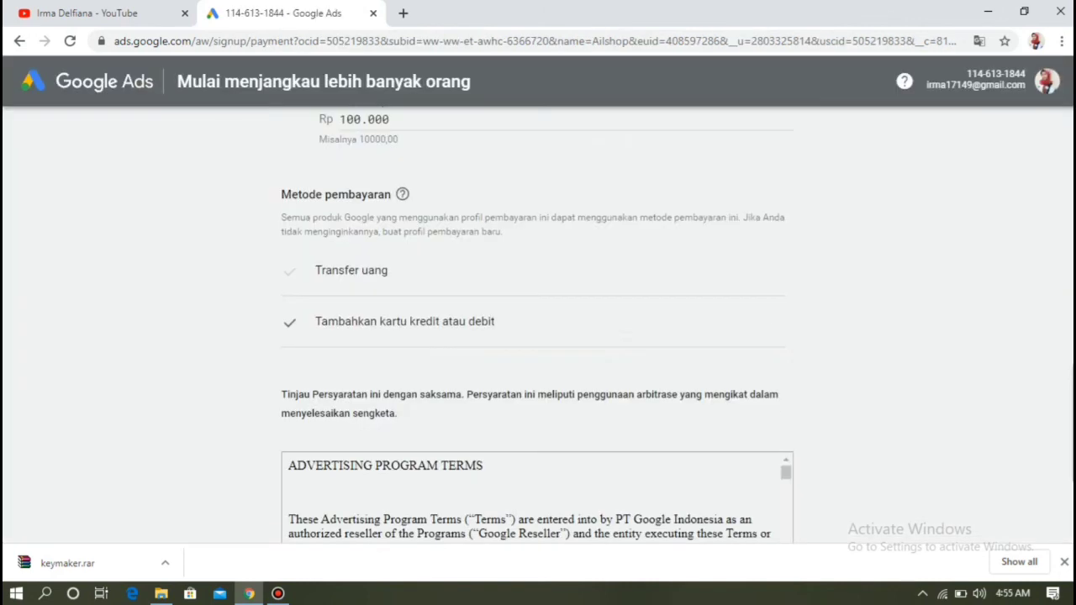
- Switch Metode pembayaran to Transfer uang and submit the Rp 100.000 billing form
click(351, 271)
scroll(538, 336, down, 2)
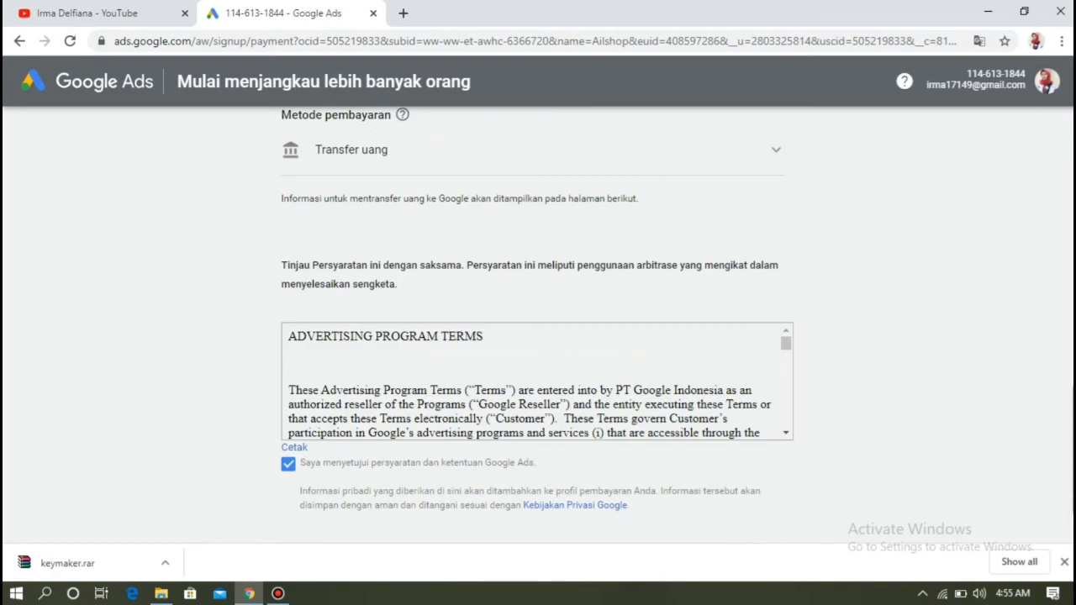
scroll(538, 336, down, 1)
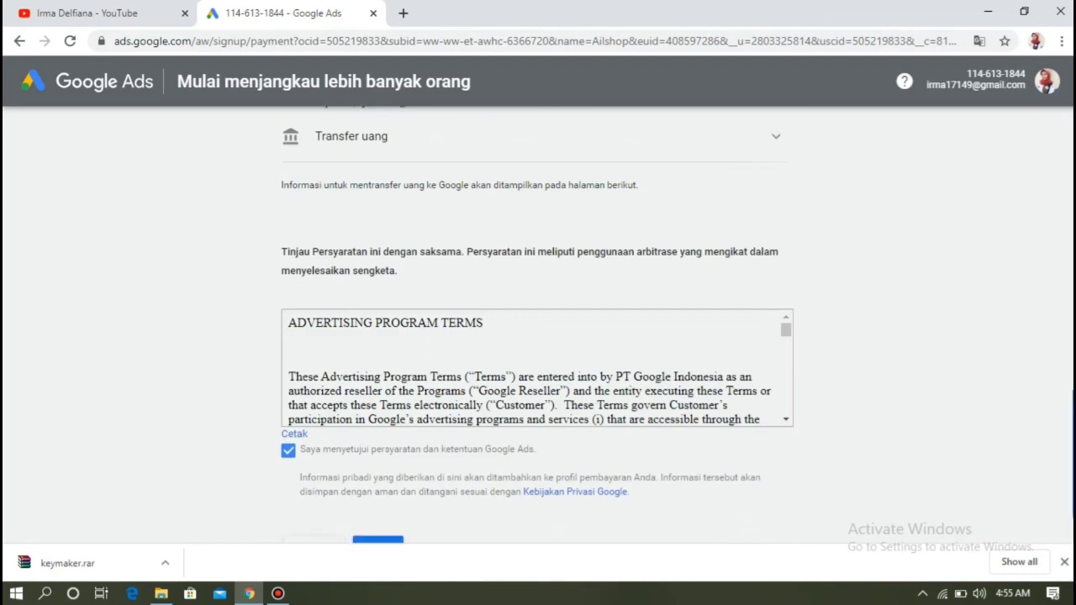
scroll(538, 337, up, 2)
scroll(538, 336, down, 2)
scroll(538, 336, down, 2)
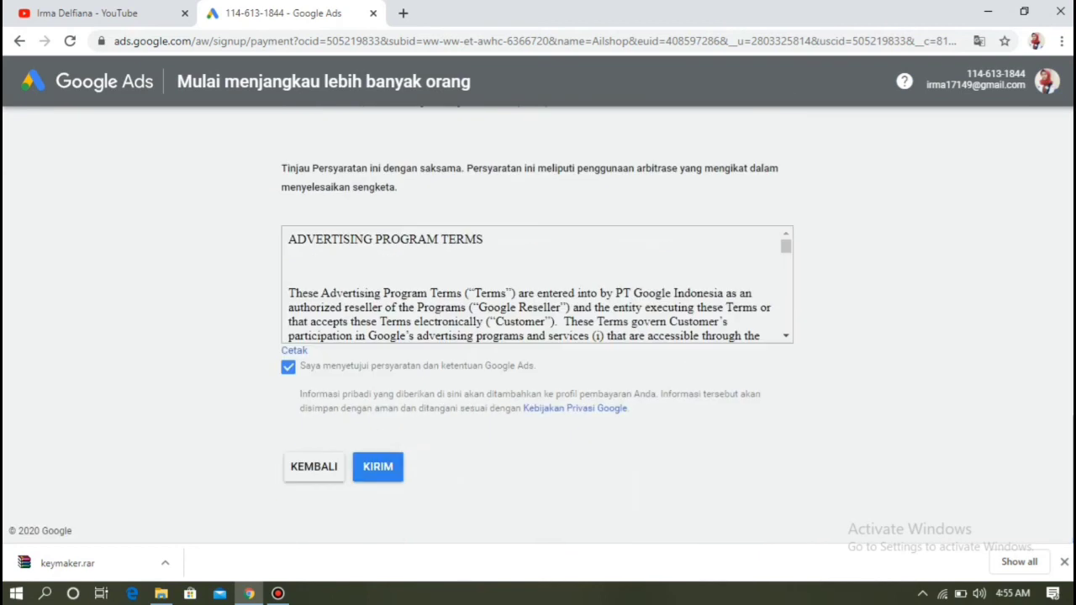
click(377, 467)
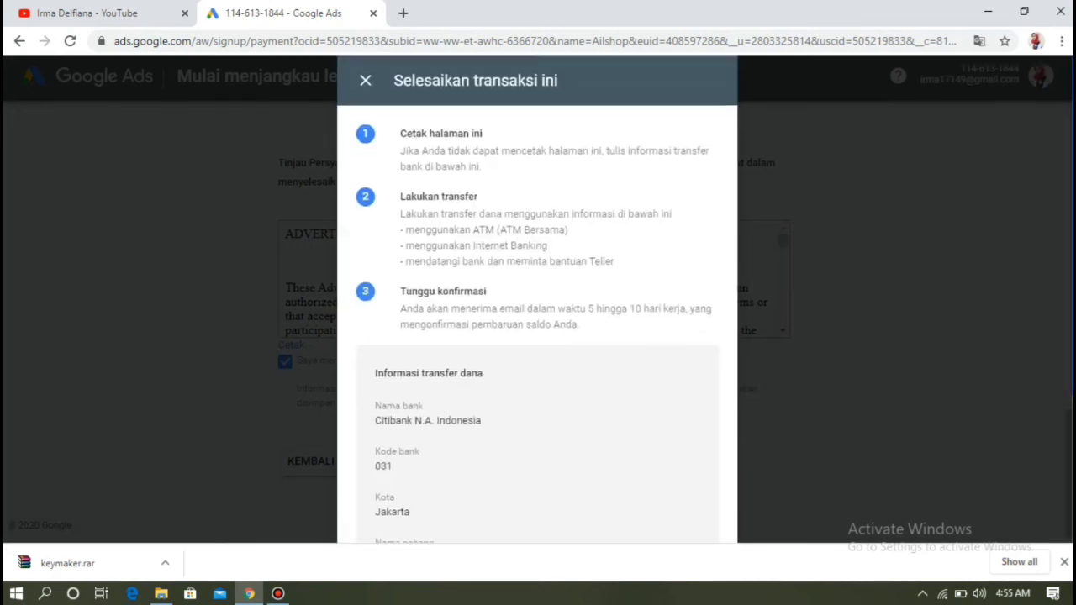
- Complete the transaction in the Selesaikan transaksi ini transfer-instructions window
scroll(538, 337, down, 2)
scroll(538, 336, down, 1)
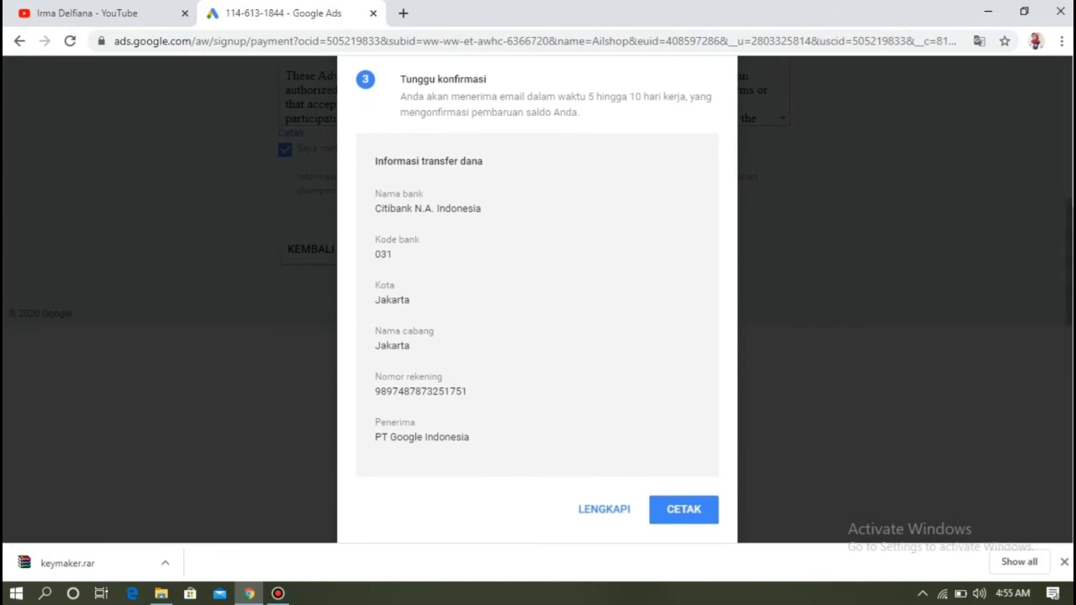
click(604, 510)
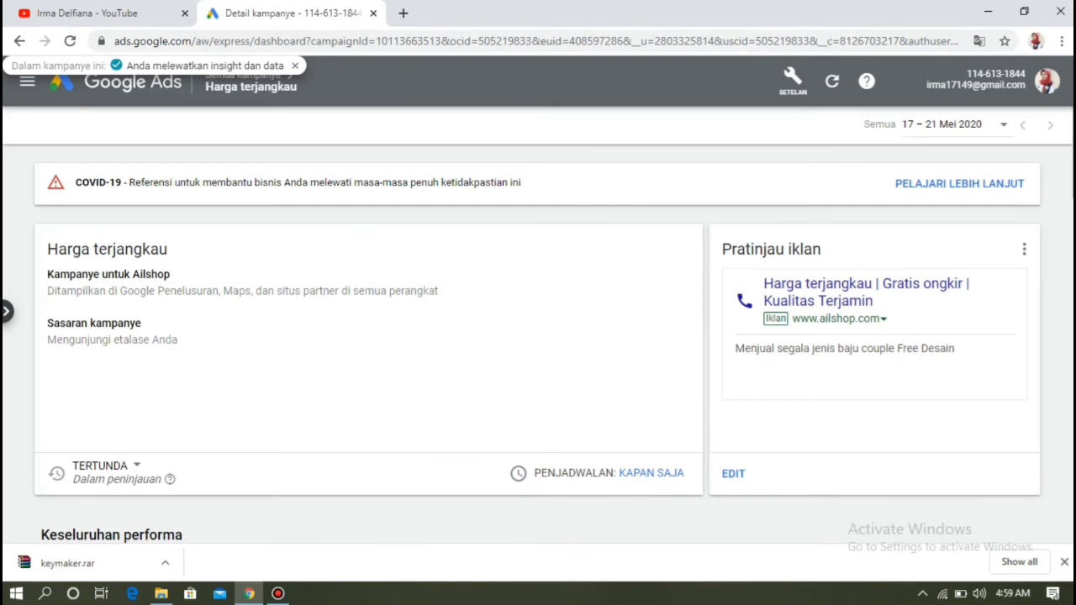
- Open the pending Harga terjangkau ad from its preview card for editing
scroll(538, 344, down, 1)
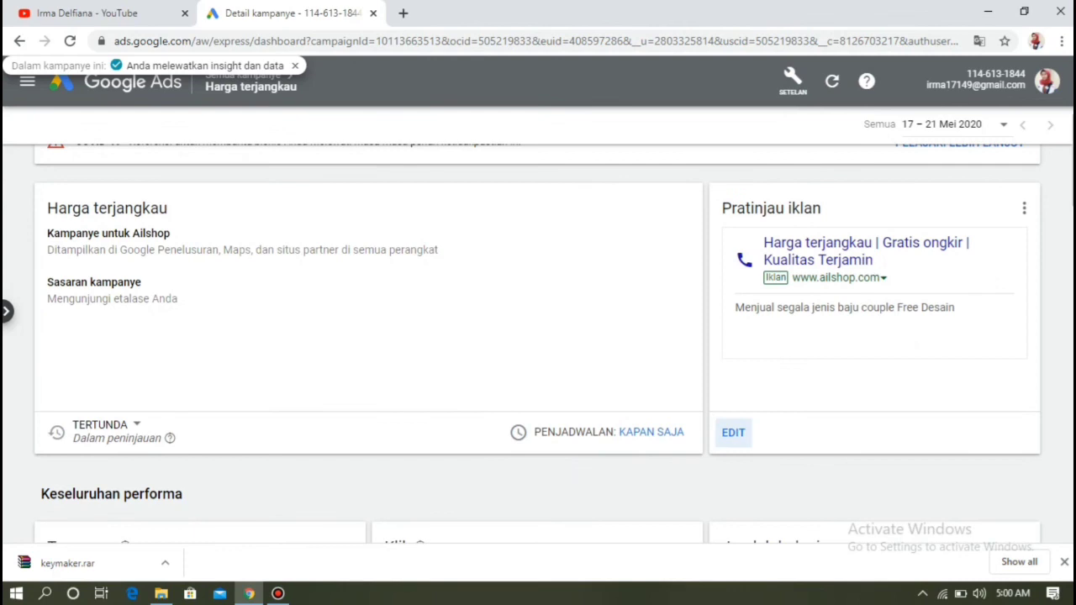
click(733, 432)
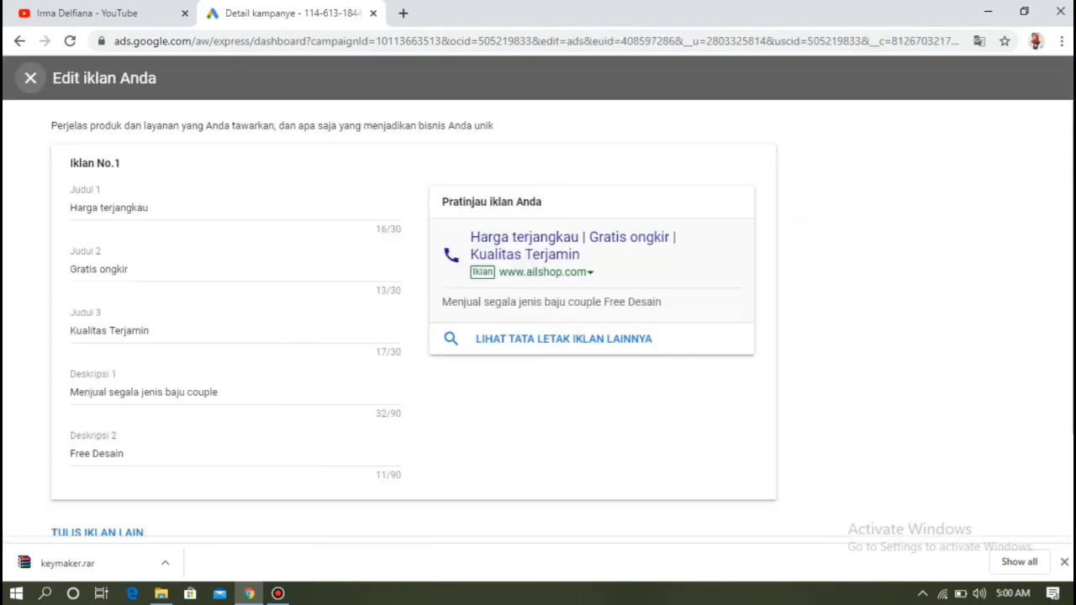